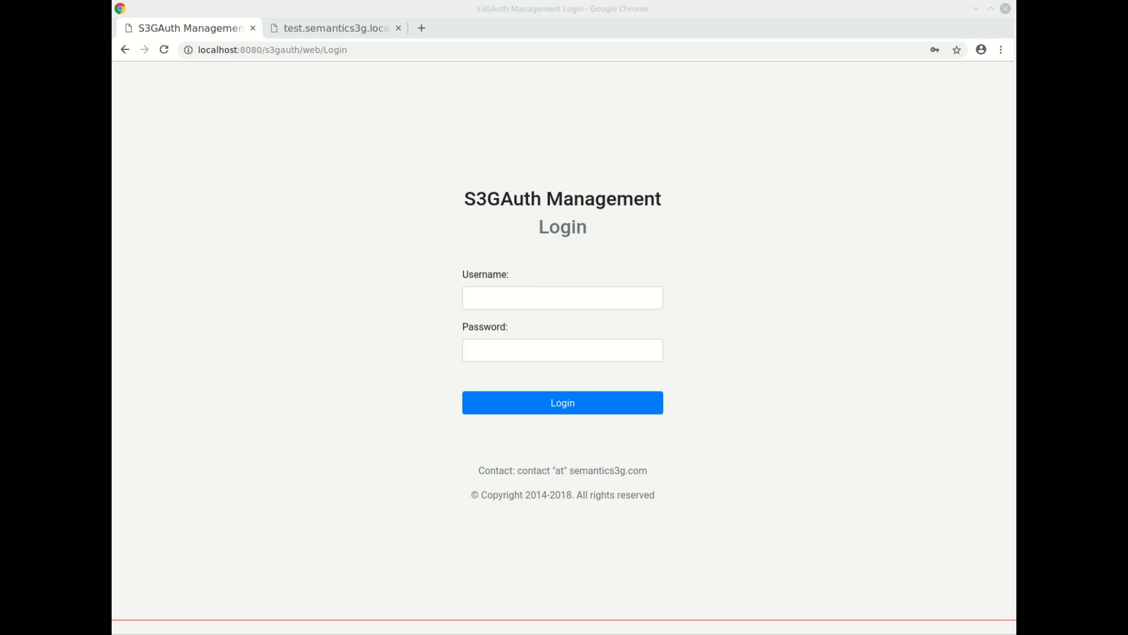
- Log in to S3GAuth Management as admin with the initial password
click(582, 296)
text(admin)
key(Tab)
text(admin)
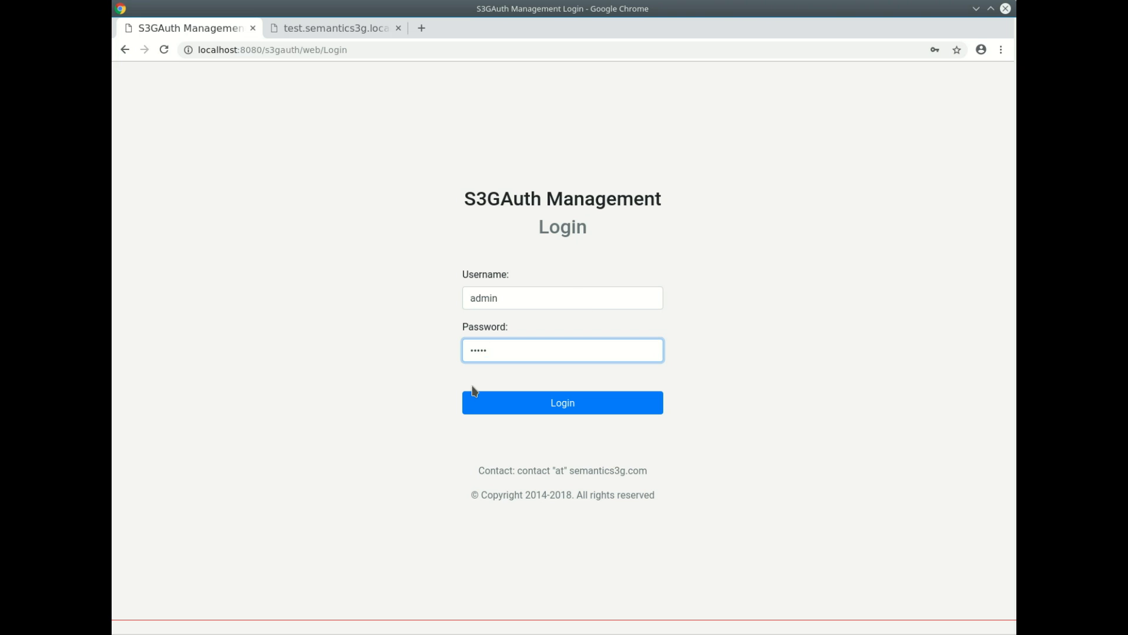
click(510, 402)
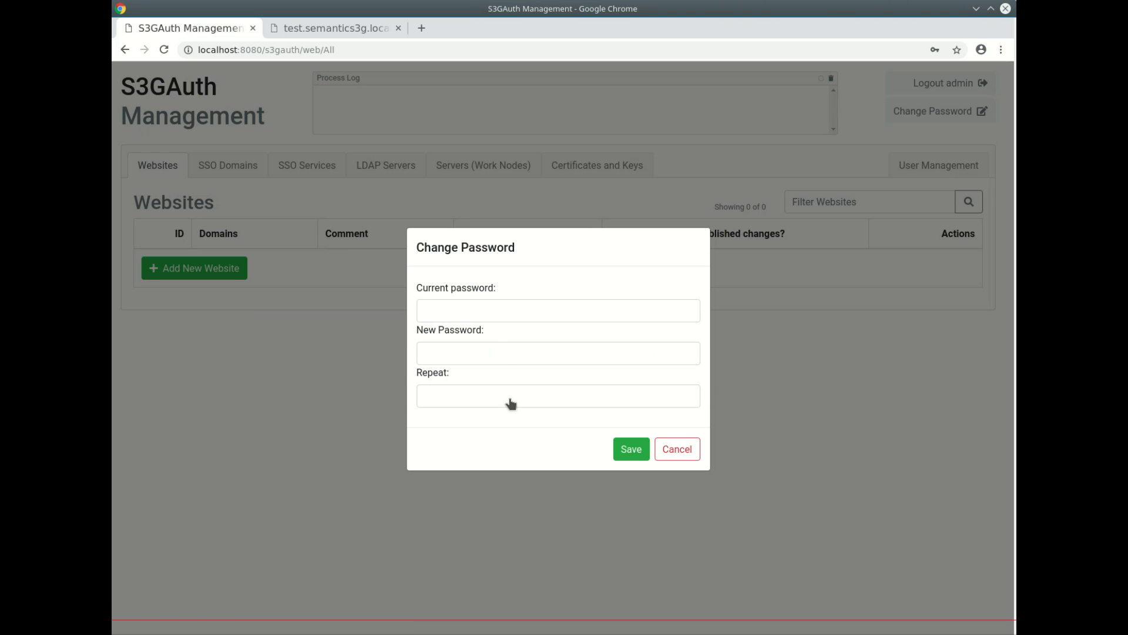
- Replace the initial admin password with a new one and acknowledge the confirmation
click(491, 311)
text(admin)
key(Tab)
text(123456)
key(Tab)
text(123456)
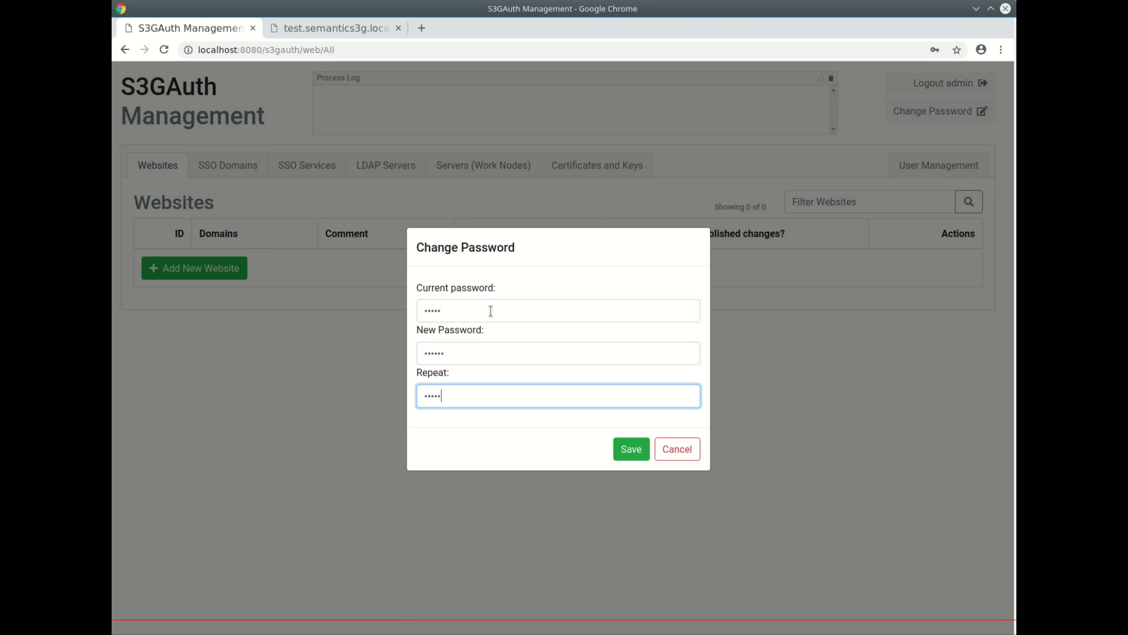
click(629, 450)
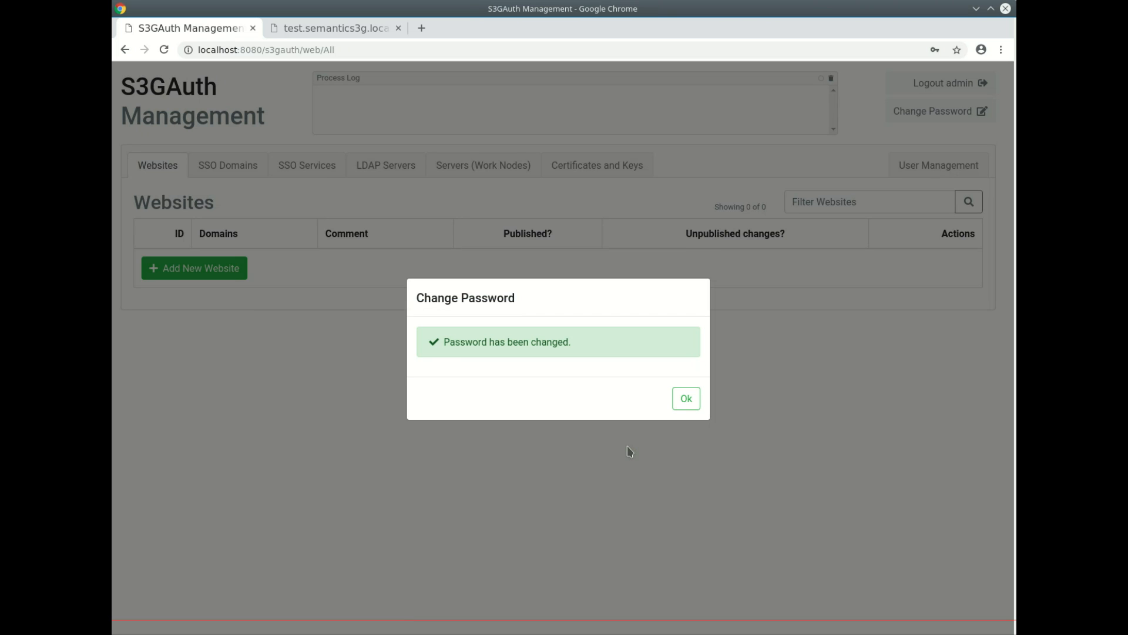
click(697, 397)
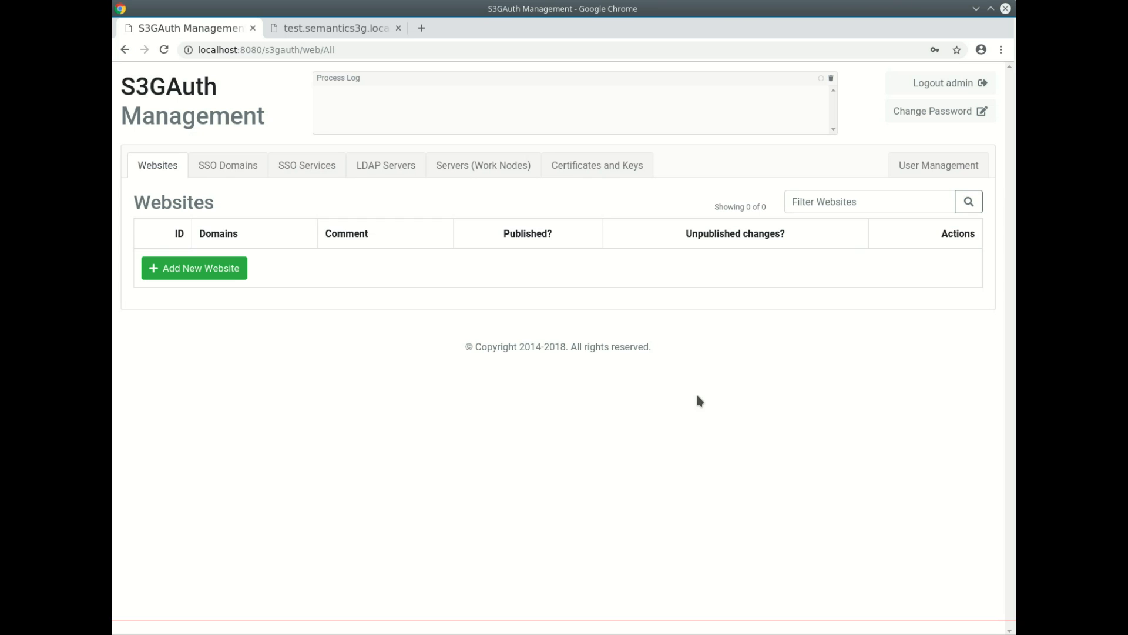
- Look through Servers, Certificates and Keys, and LDAP Servers, then switch to Konsole
click(467, 167)
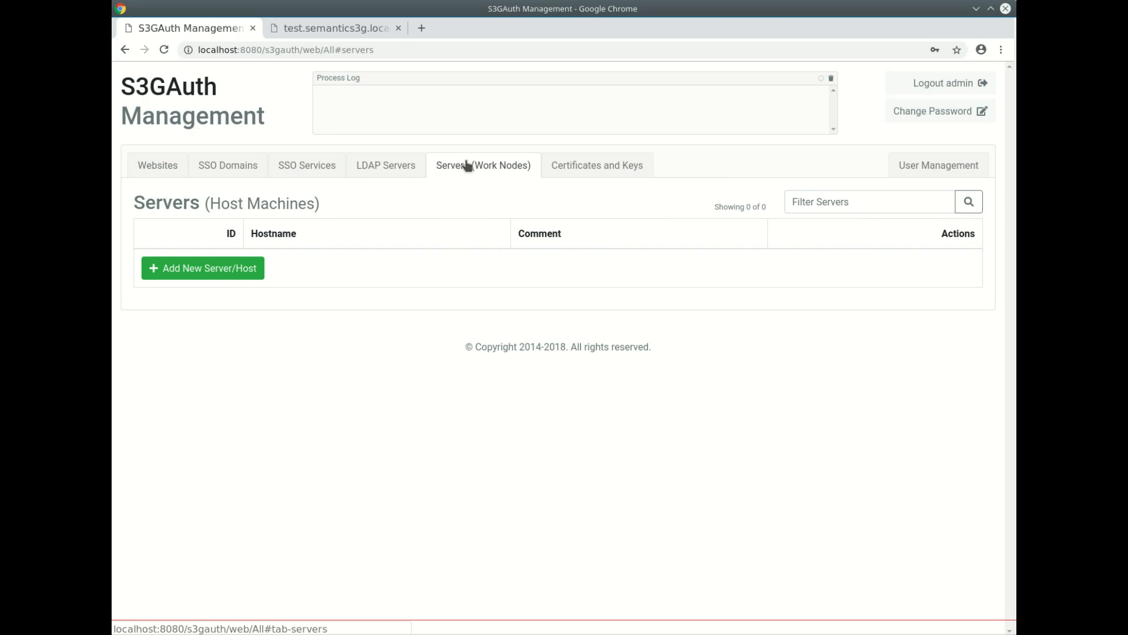
click(591, 169)
click(353, 171)
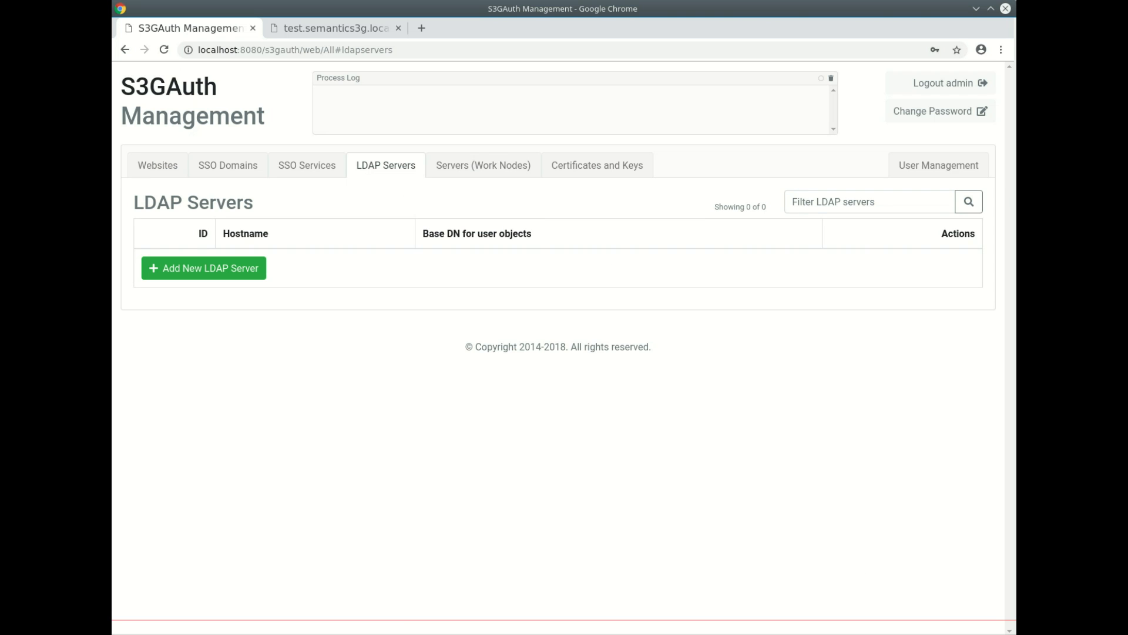
key(alt+Tab)
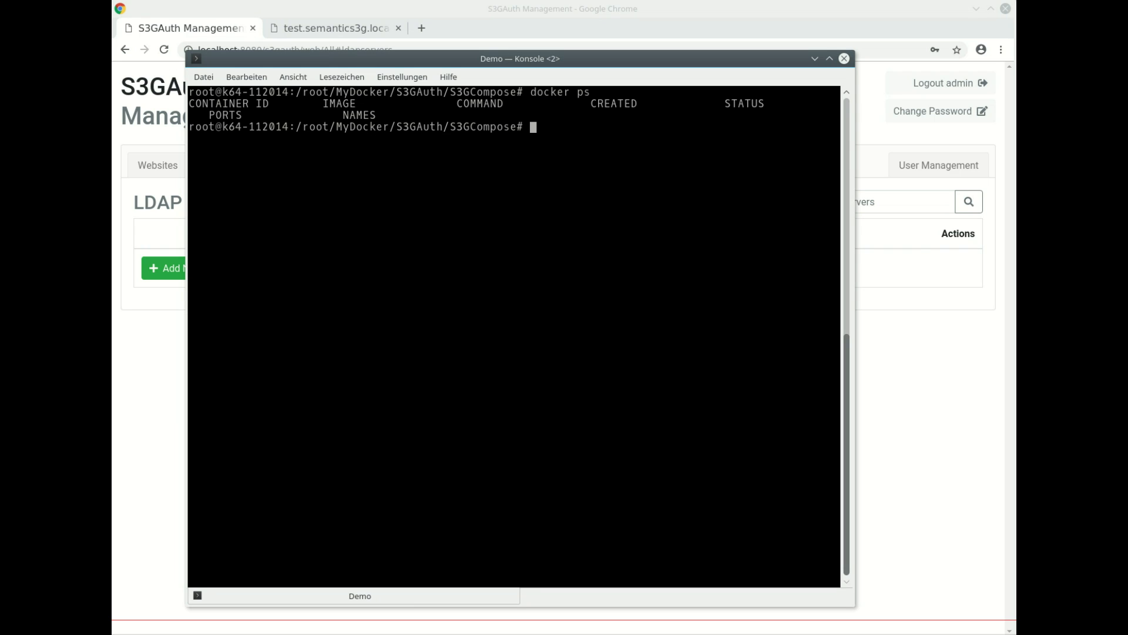
- Rerun docker-compose start and docker network inspect s3gcompose_backend from shell history
key(ctrl+r)
text(star)
key(Return)
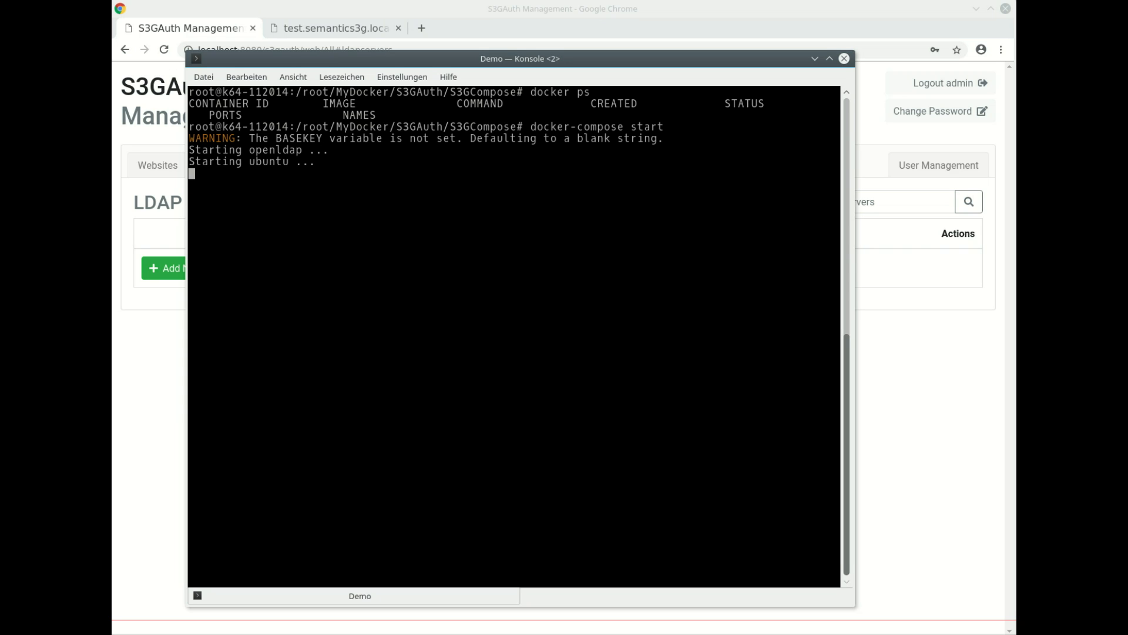
key(ctrl+r)
text(inspe)
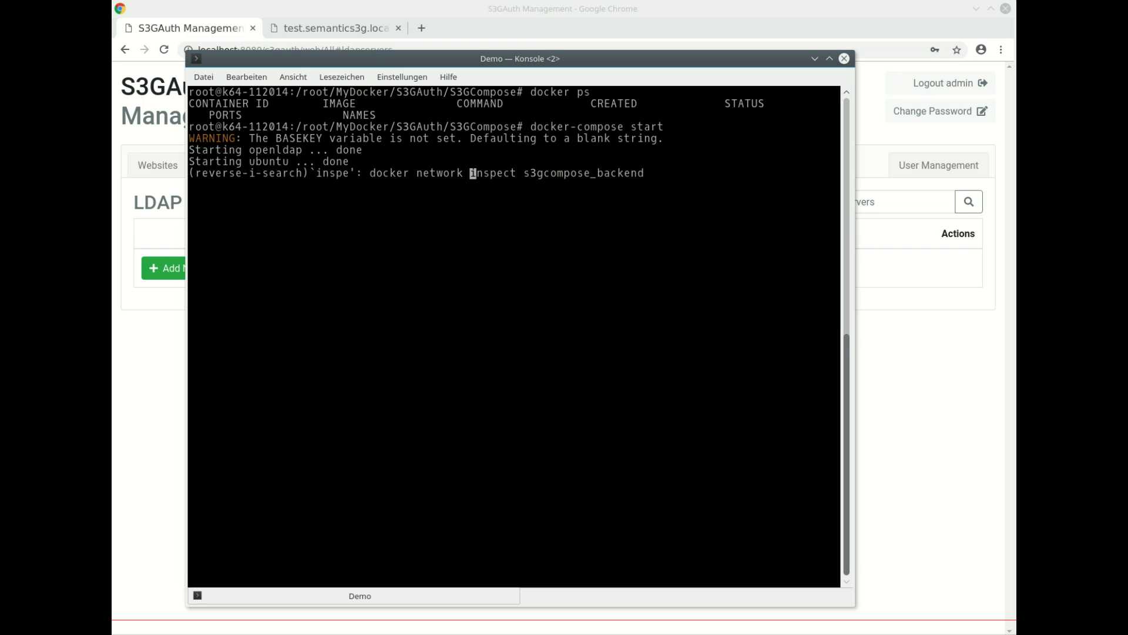
key(Return)
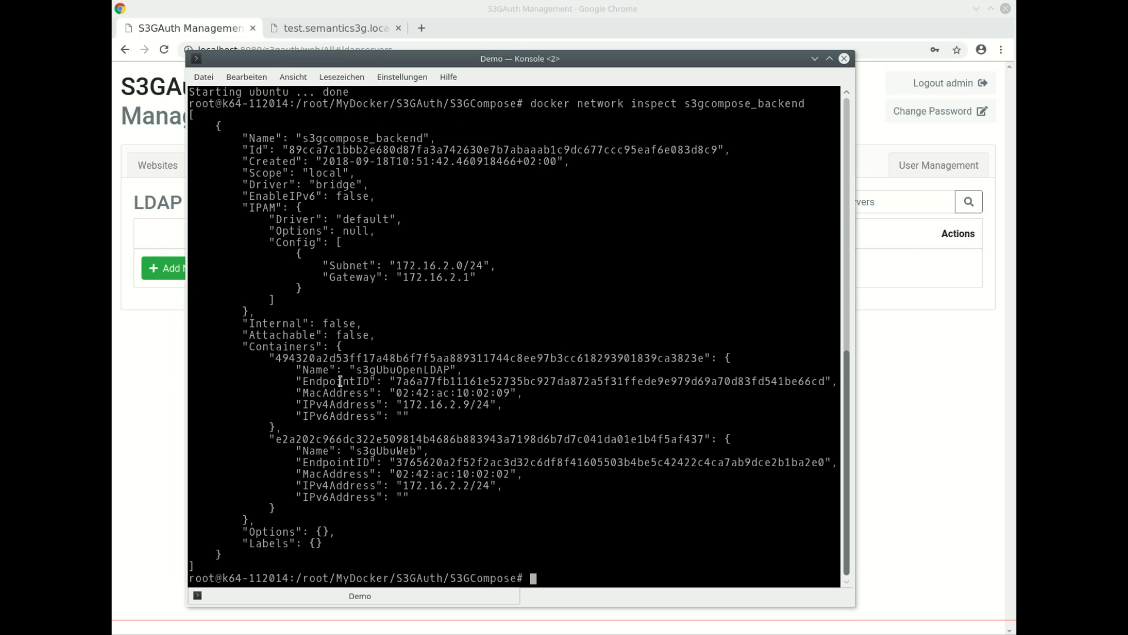
- Pick out the LDAP container IP 172.16.2.9 and web container IP 172.16.2.2
double_click(359, 368)
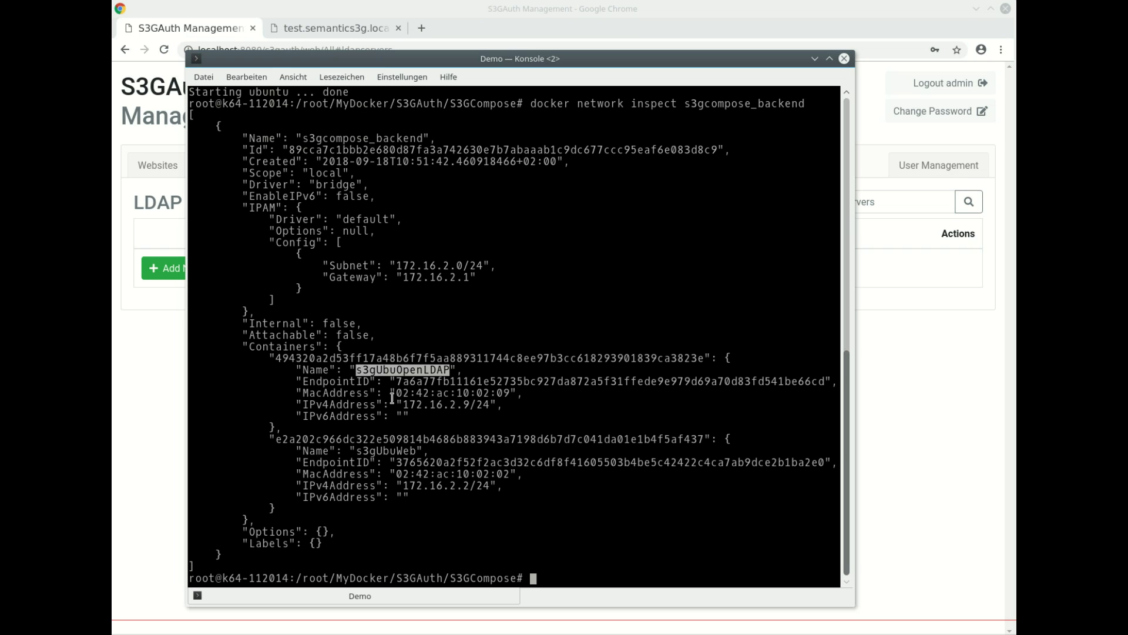
drag(402, 405, 471, 405)
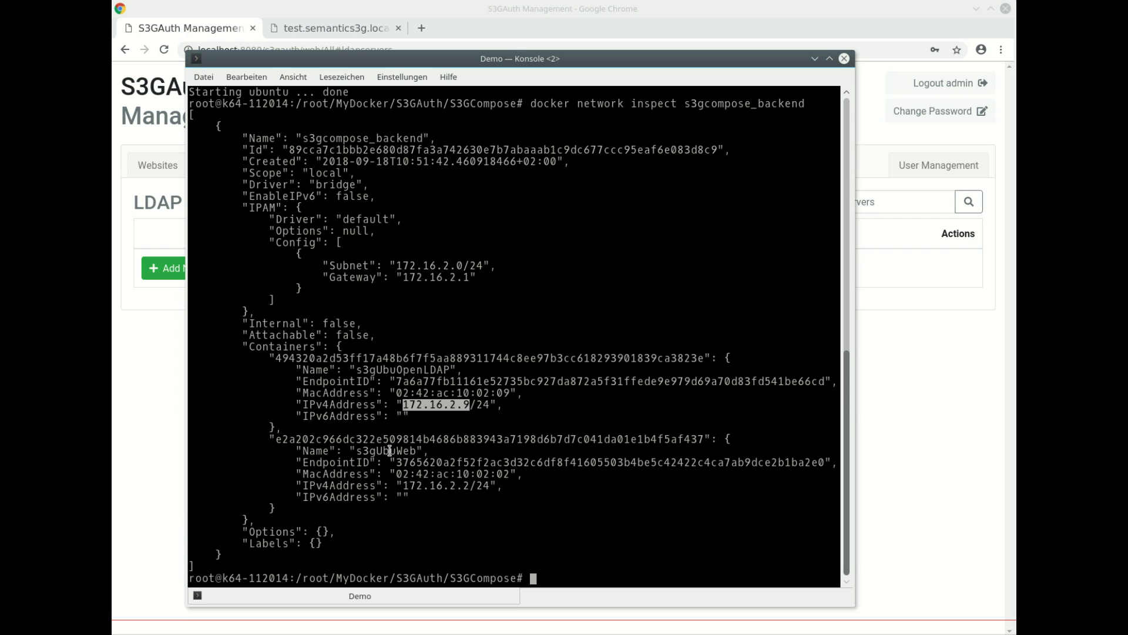
double_click(389, 450)
drag(404, 486, 465, 487)
key(ctrl+c)
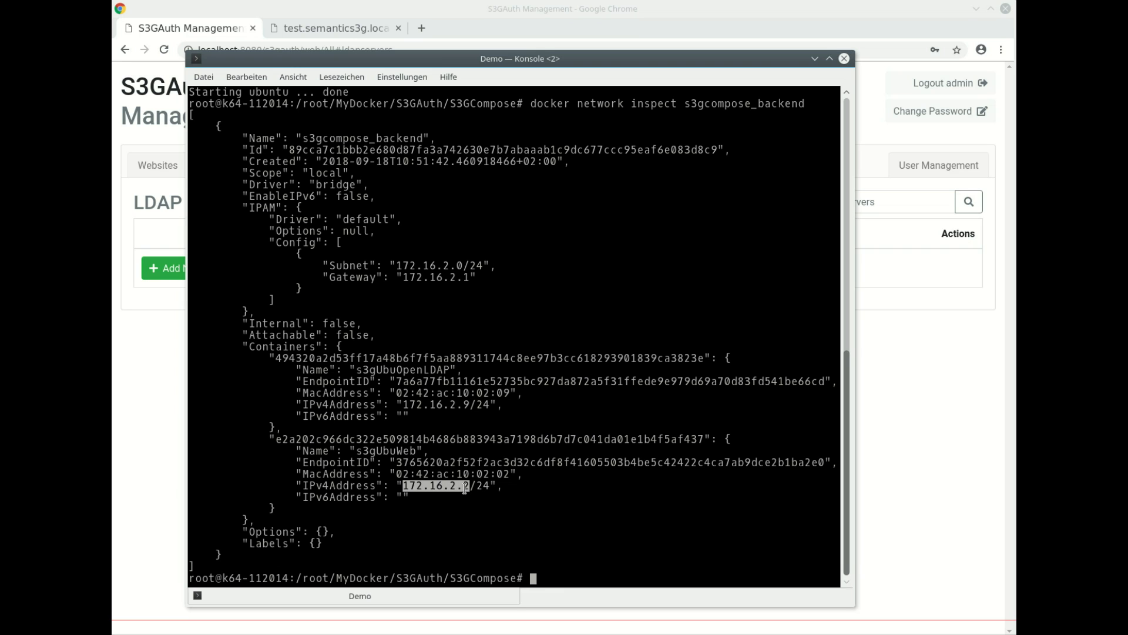
click(886, 416)
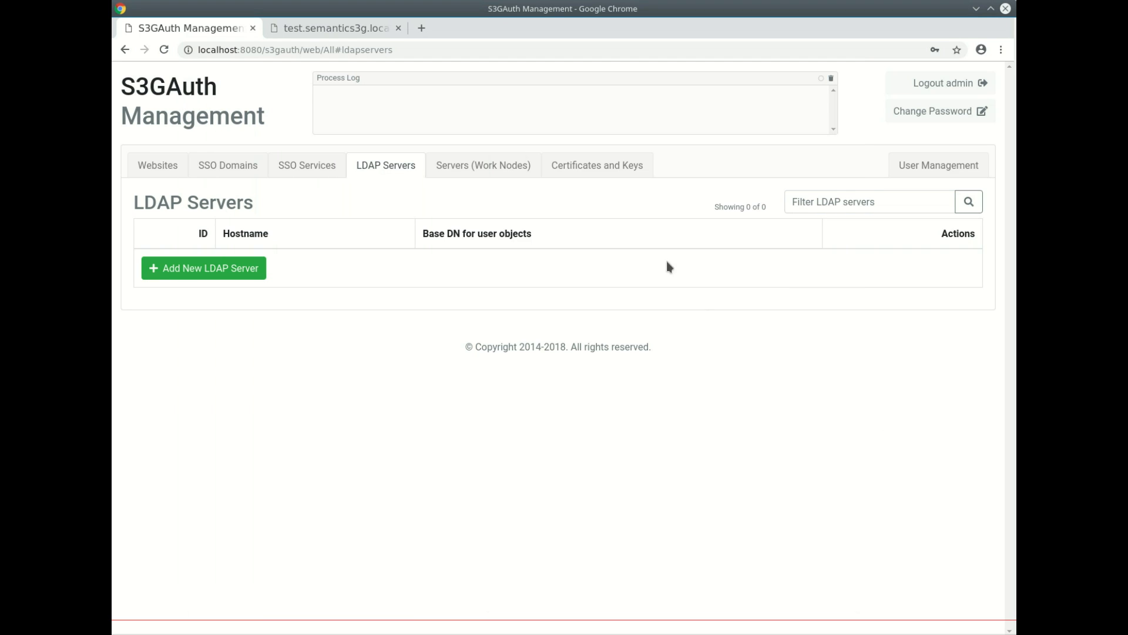
- Add a new server 172.16.2.2 commented 'Docker on Ubuntu' with sudo user admin
click(507, 170)
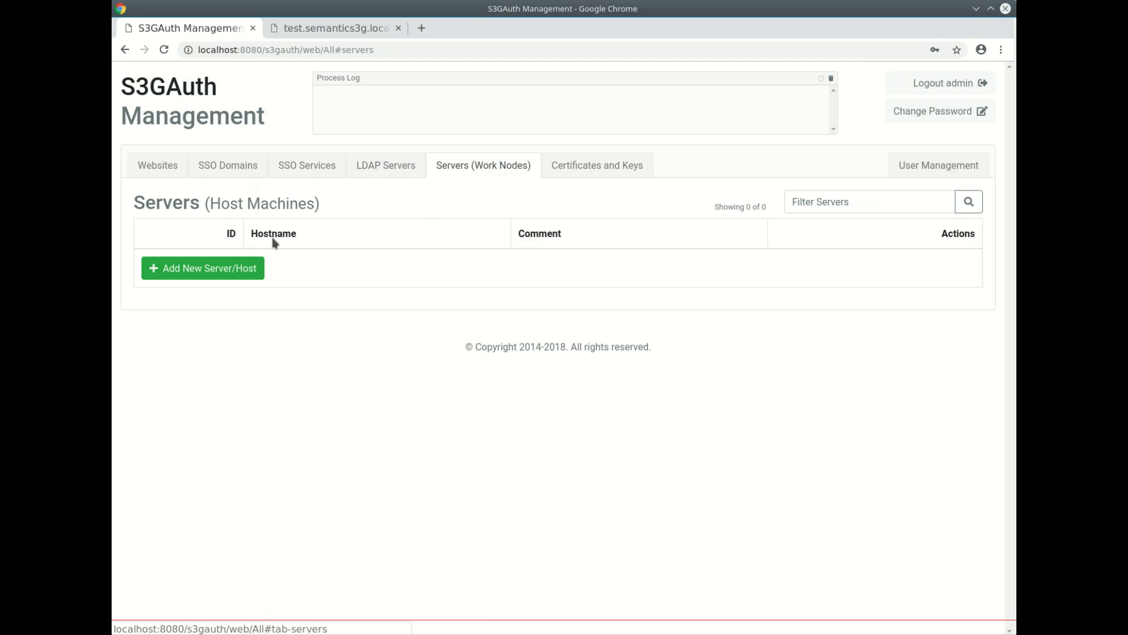
click(212, 272)
middle_click(396, 323)
click(361, 349)
text(Docker)
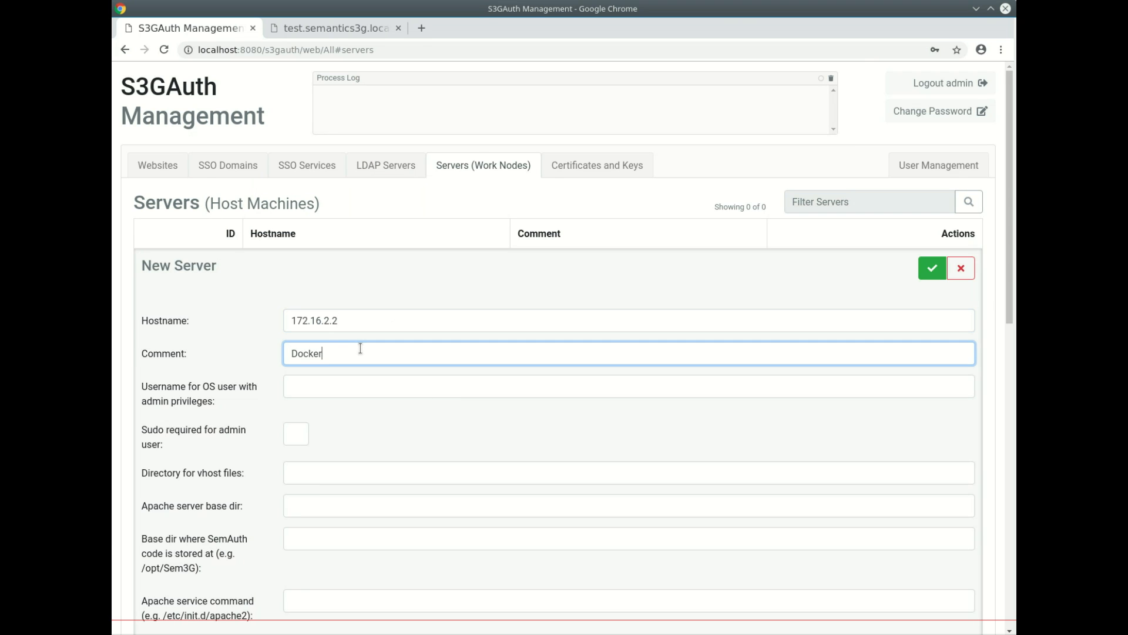
text( on Ubuntu)
key(Tab)
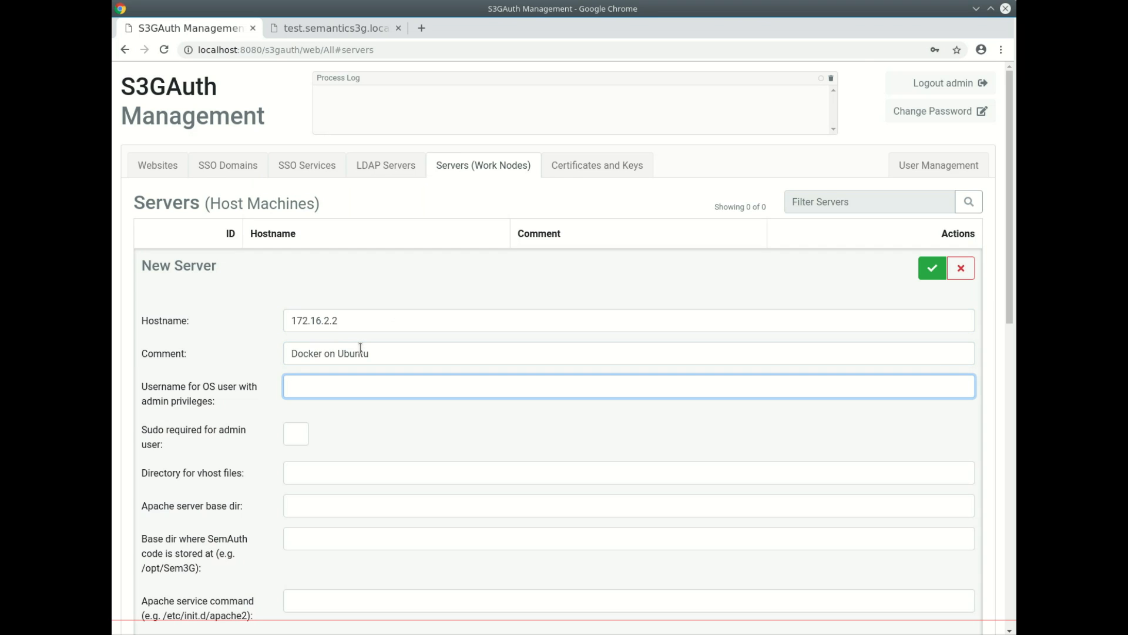
text(admin)
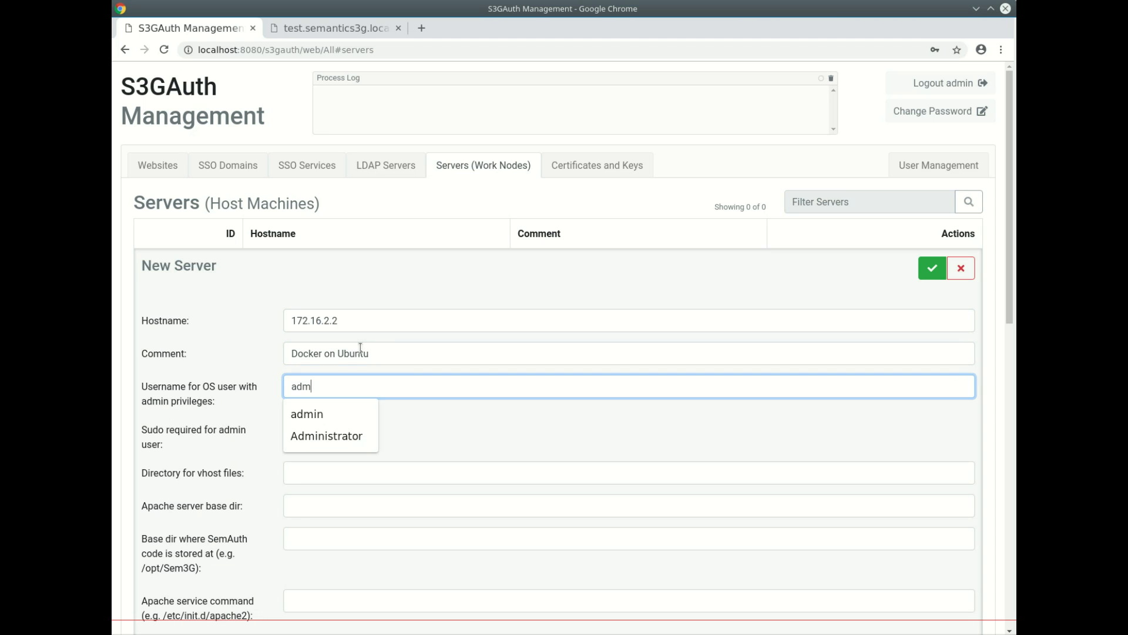
click(322, 417)
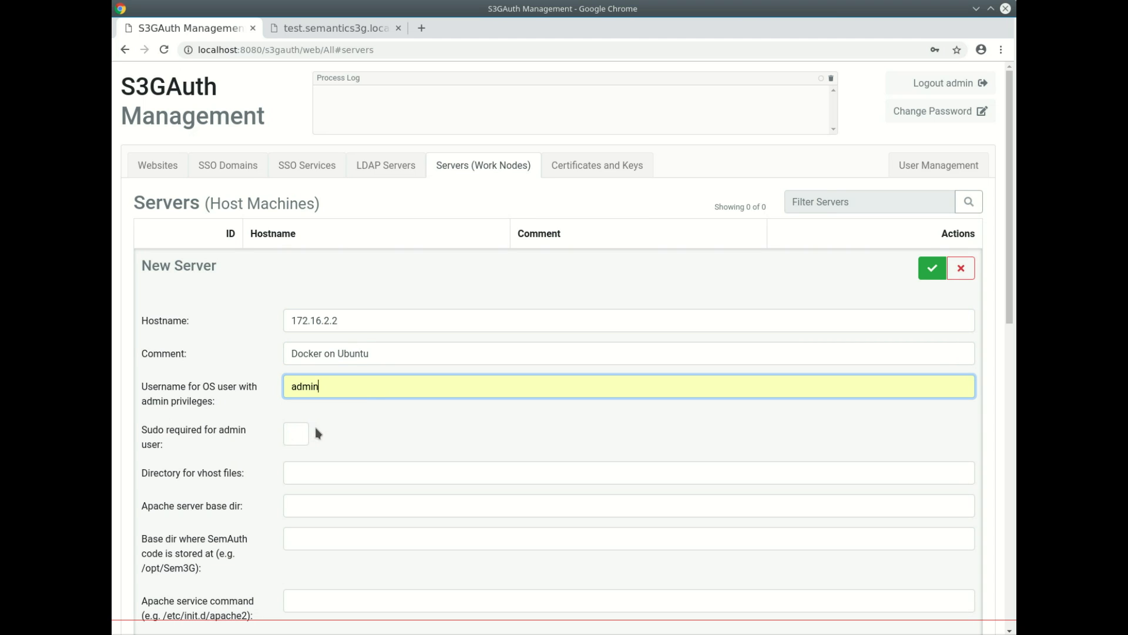
click(295, 433)
- Set vhost directory /etc/apache2/sites-enabled and Apache base directory /etc/apache2/
click(375, 474)
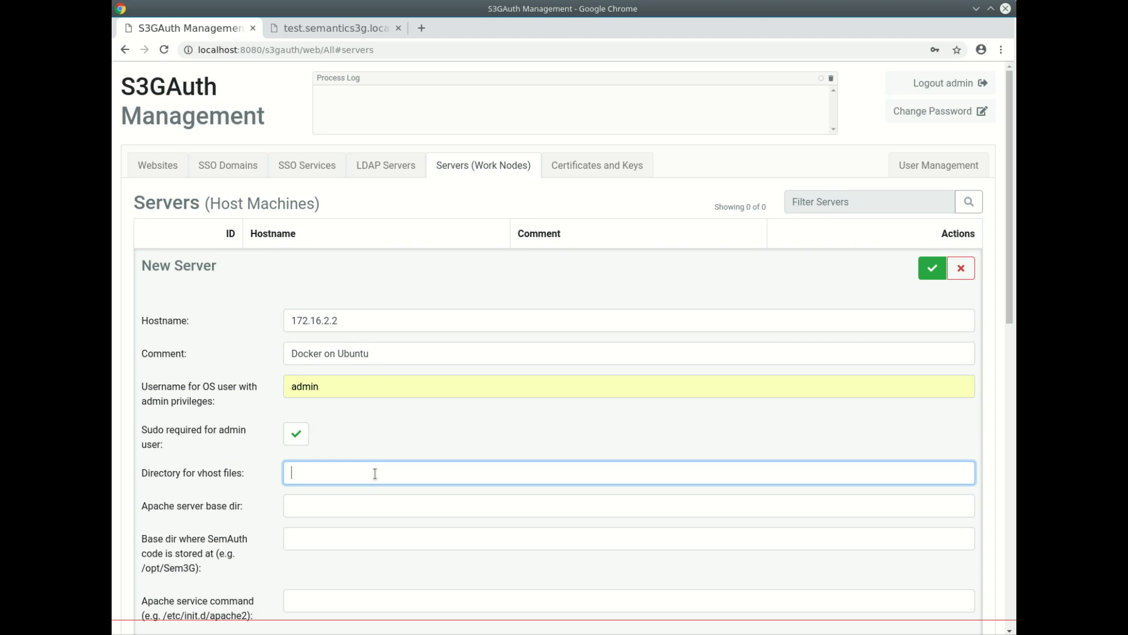
text(/etc/apache2/sites-enabled)
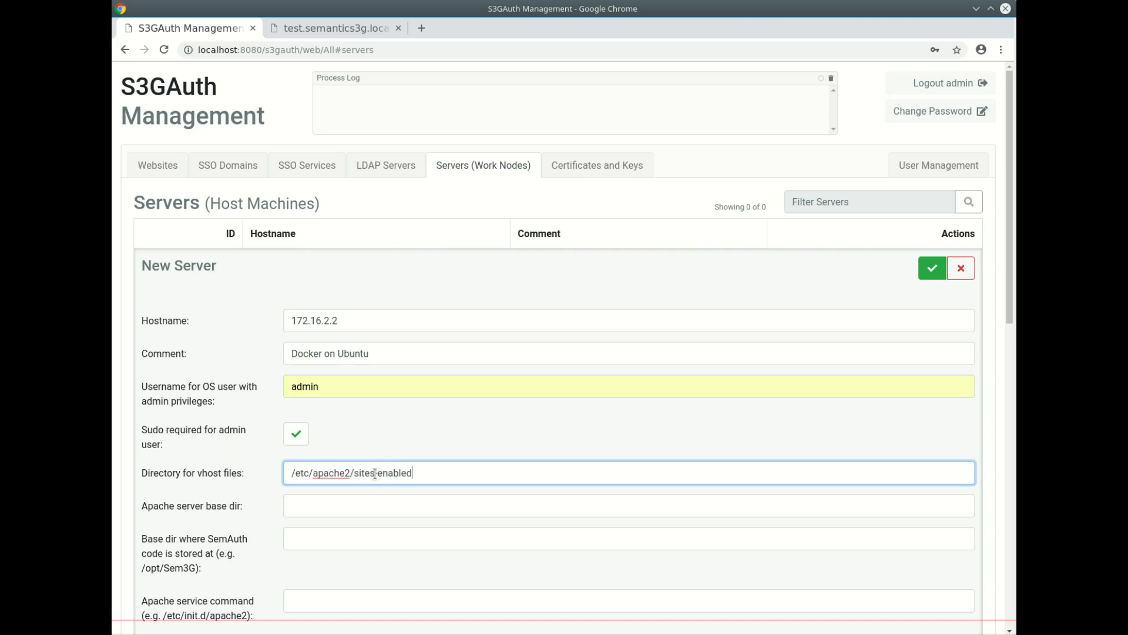
drag(354, 473, 278, 474)
key(ctrl+c)
click(307, 503)
key(ctrl+v)
drag(143, 568, 191, 573)
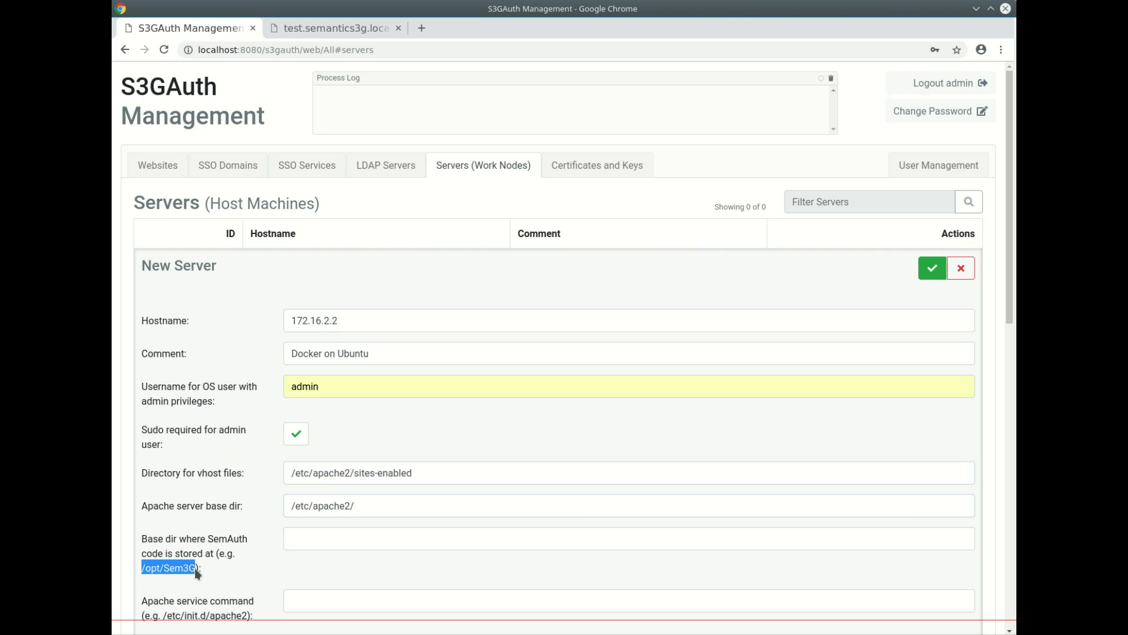
key(ctrl+c)
click(288, 540)
- Set code base dir /opt/Sem3G and Apache service command /etc/init.d/apache2
key(ctrl+v)
scroll(252, 520, down, 3)
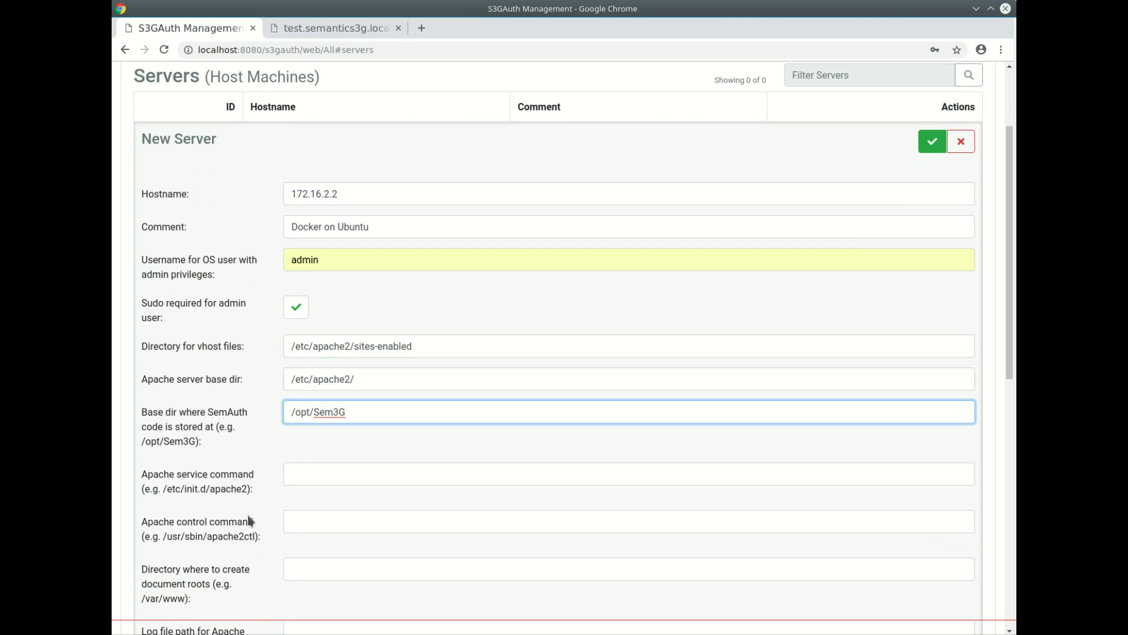
drag(163, 485, 246, 491)
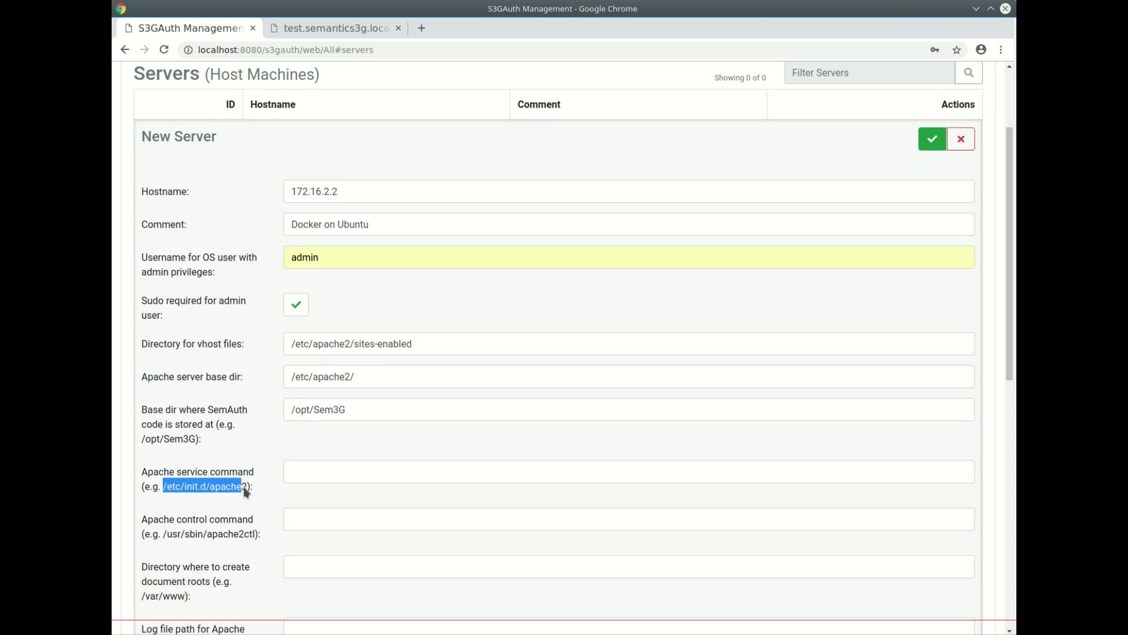
key(ctrl+c)
click(313, 475)
key(ctrl+v)
drag(164, 534, 257, 535)
key(ctrl+c)
click(351, 520)
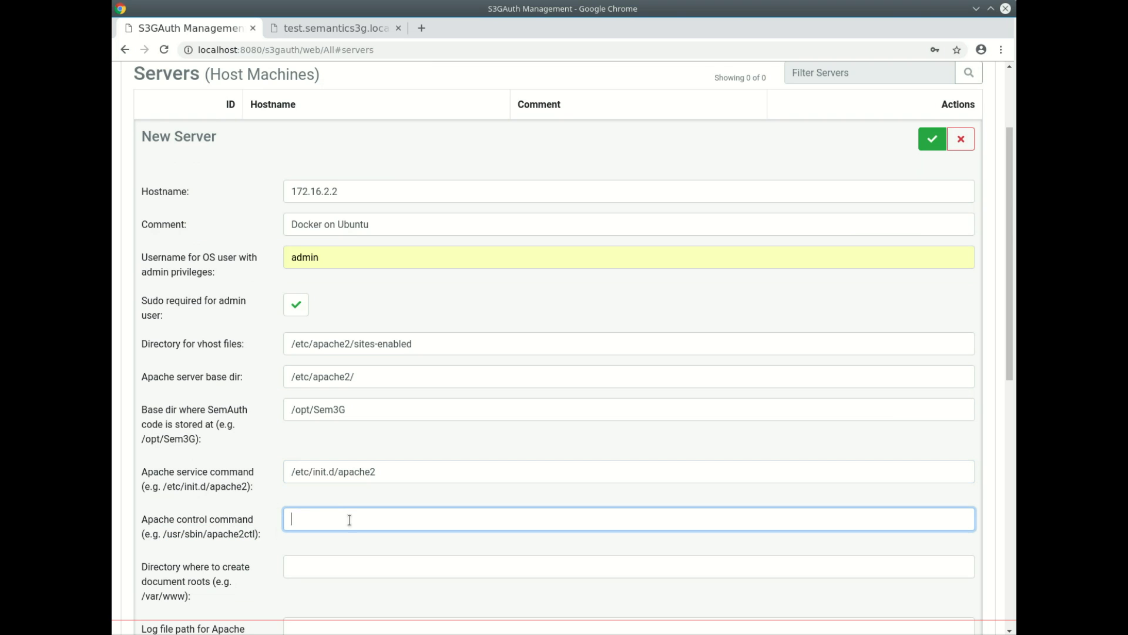
key(ctrl+v)
drag(141, 596, 186, 596)
key(ctrl+c)
click(298, 569)
key(ctrl+v)
- Set log path /var/log/apache2, choose SSH key semauthmgmt-basekey, and copy its authorized_keys string
scroll(253, 546, down, 5)
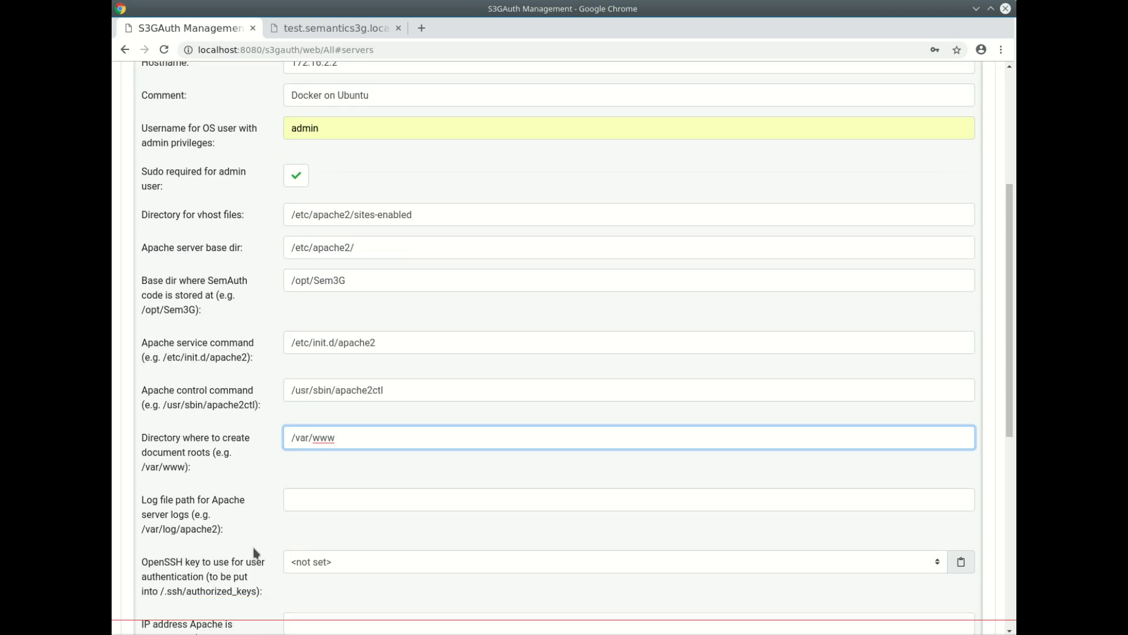
drag(142, 400, 219, 401)
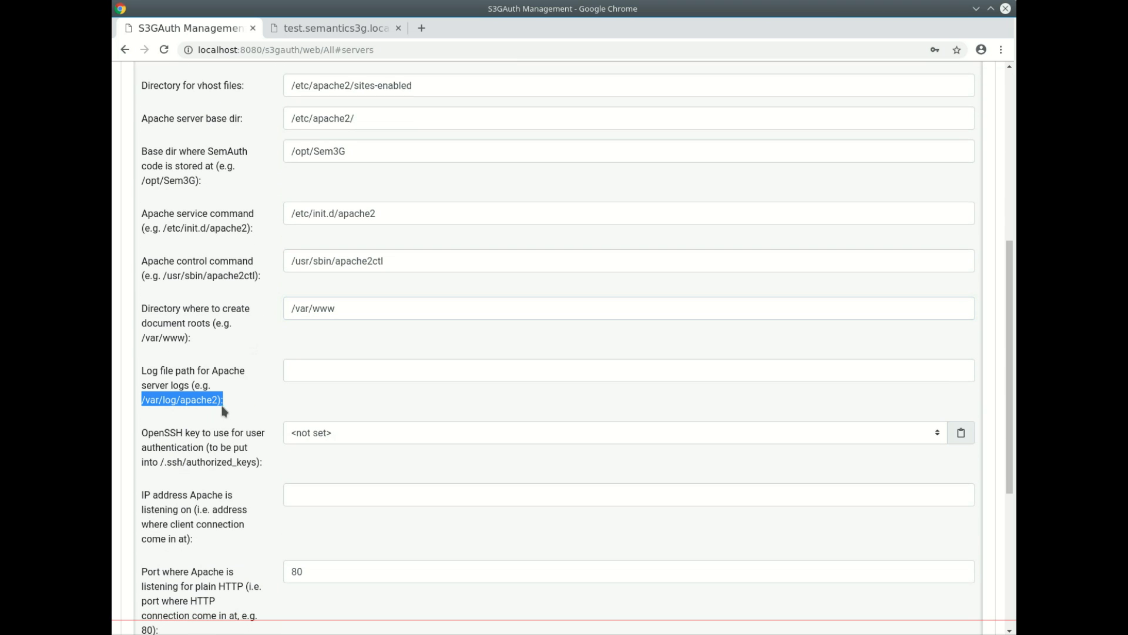
key(ctrl+c)
click(286, 376)
key(ctrl+v)
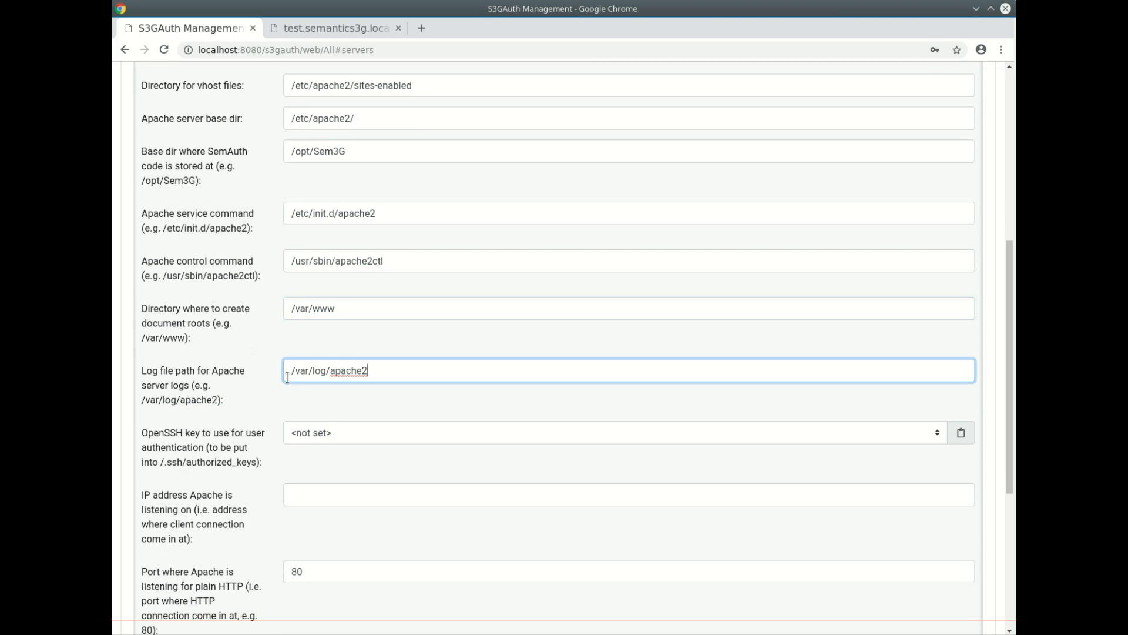
click(346, 433)
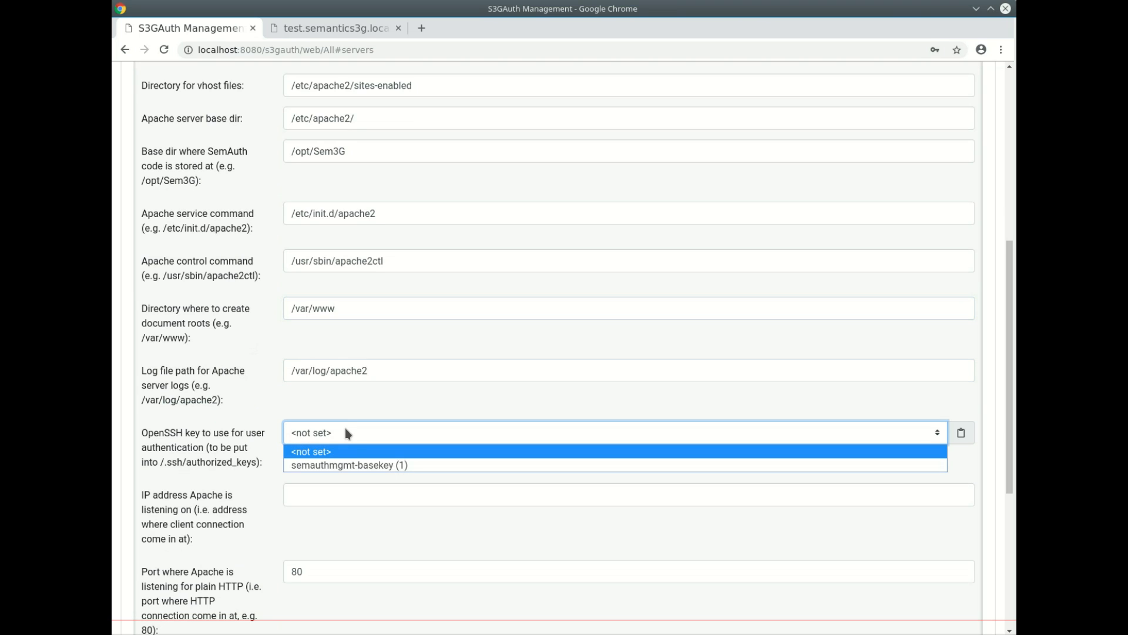
click(347, 465)
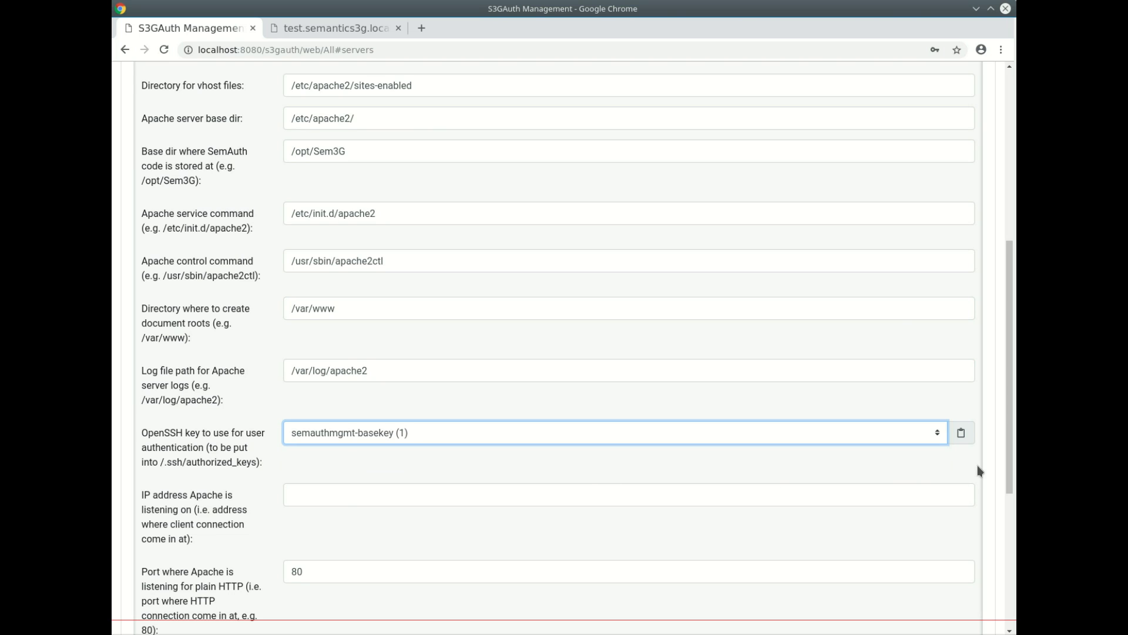
click(961, 432)
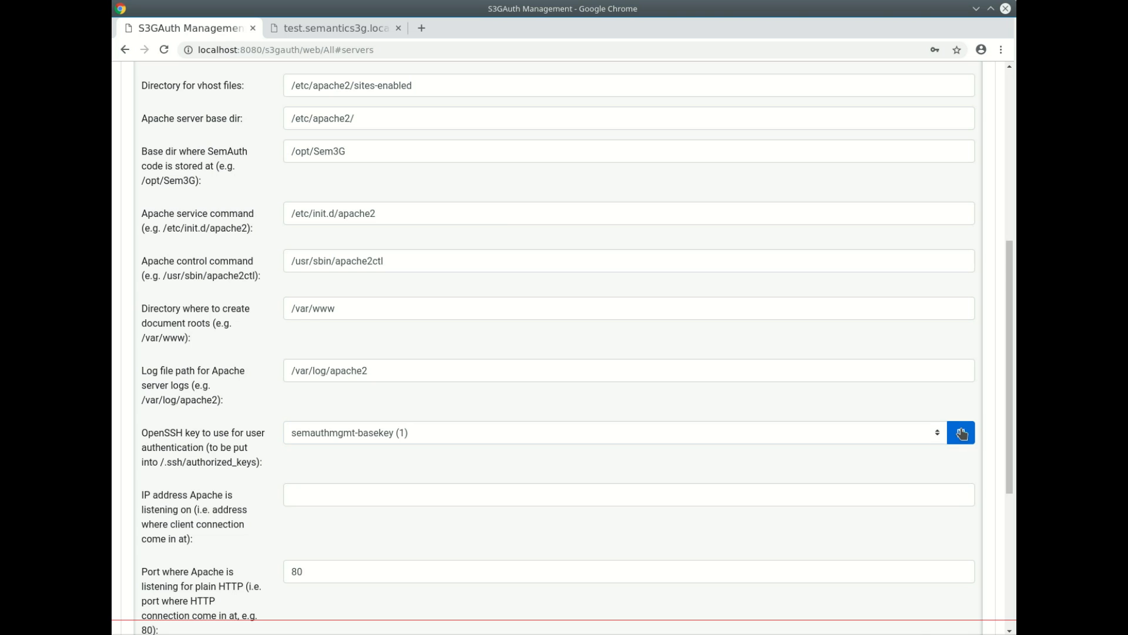
- Enter the s3gUbuWeb container and echo the copied key into /home/admin/.ssh/authorized_keys
click(908, 634)
key(ctrl+r)
text(ex)
key(Return)
text(echo '')
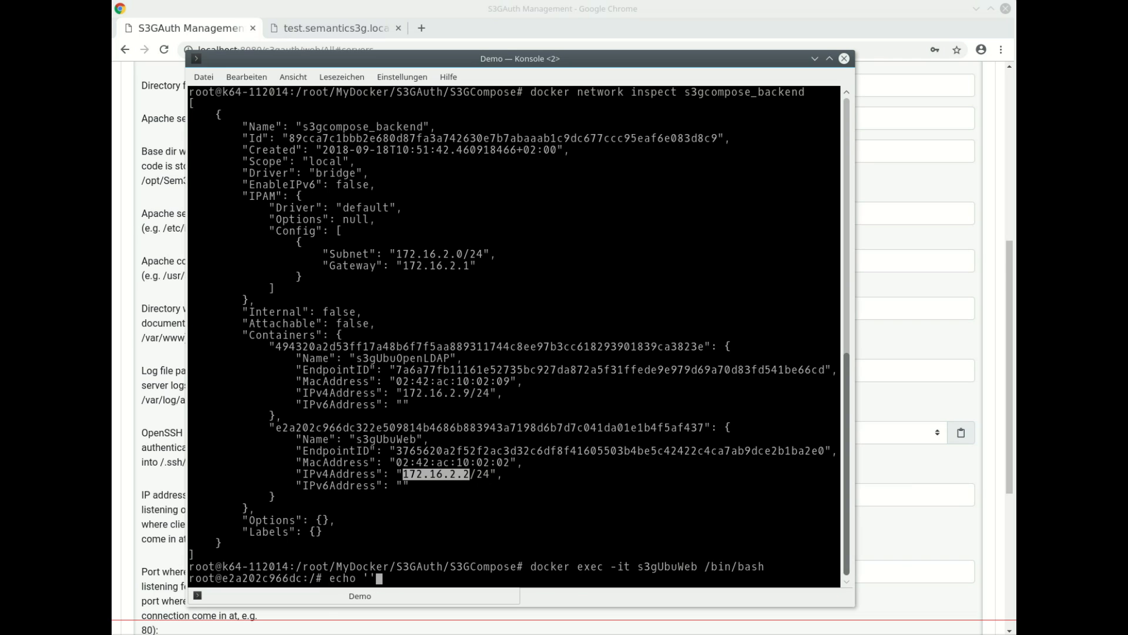
key(Left)
key(ctrl+shift+v)
key(Right)
text(>/home/admin/.ssh/authorized_keys)
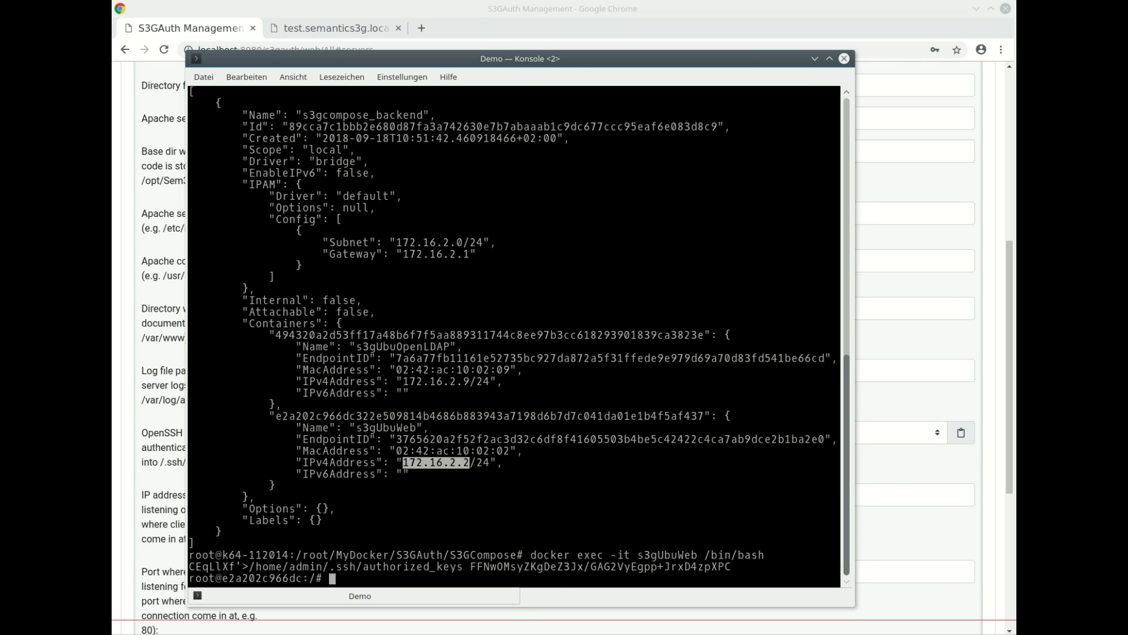
click(607, 9)
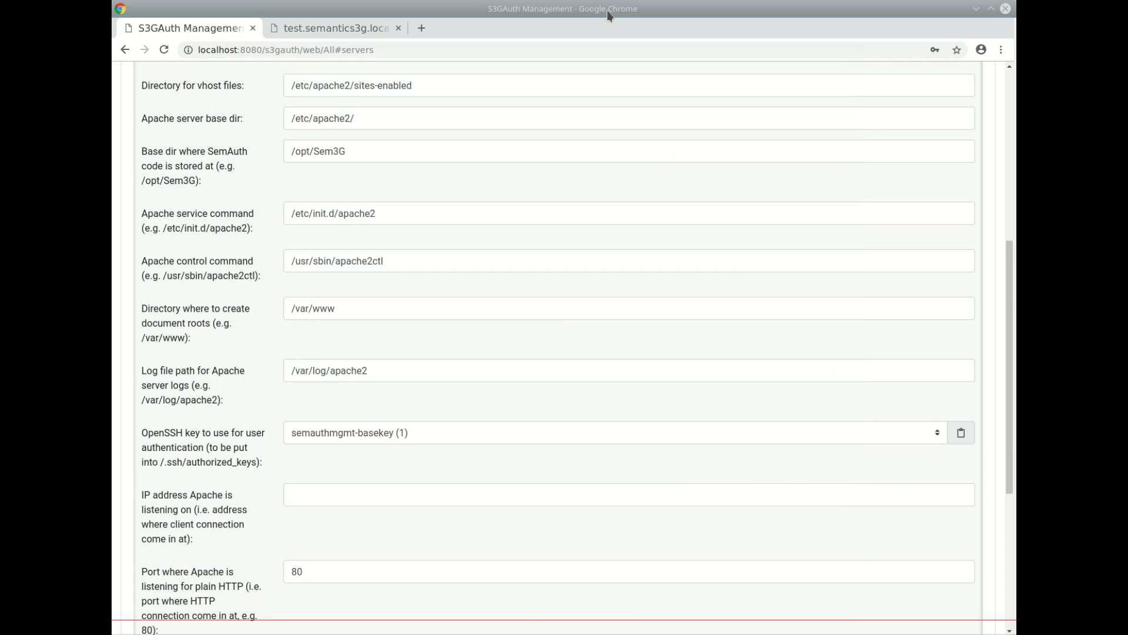
- Set Apache's listening IP address to * and save server 172.16.2.2
scroll(382, 494, down, 3)
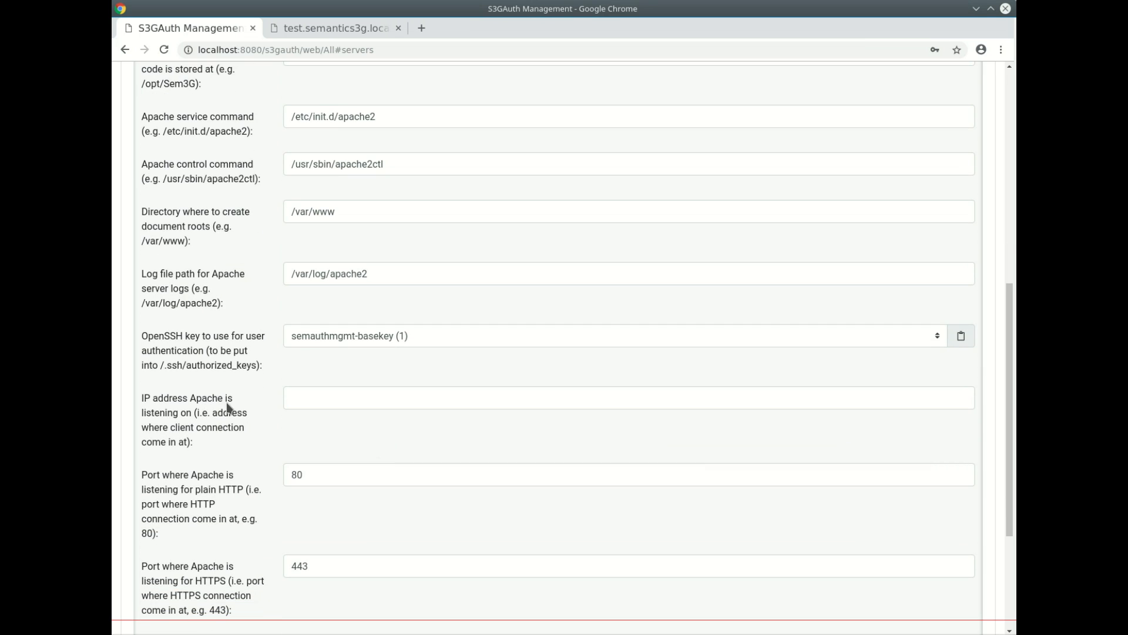
click(312, 392)
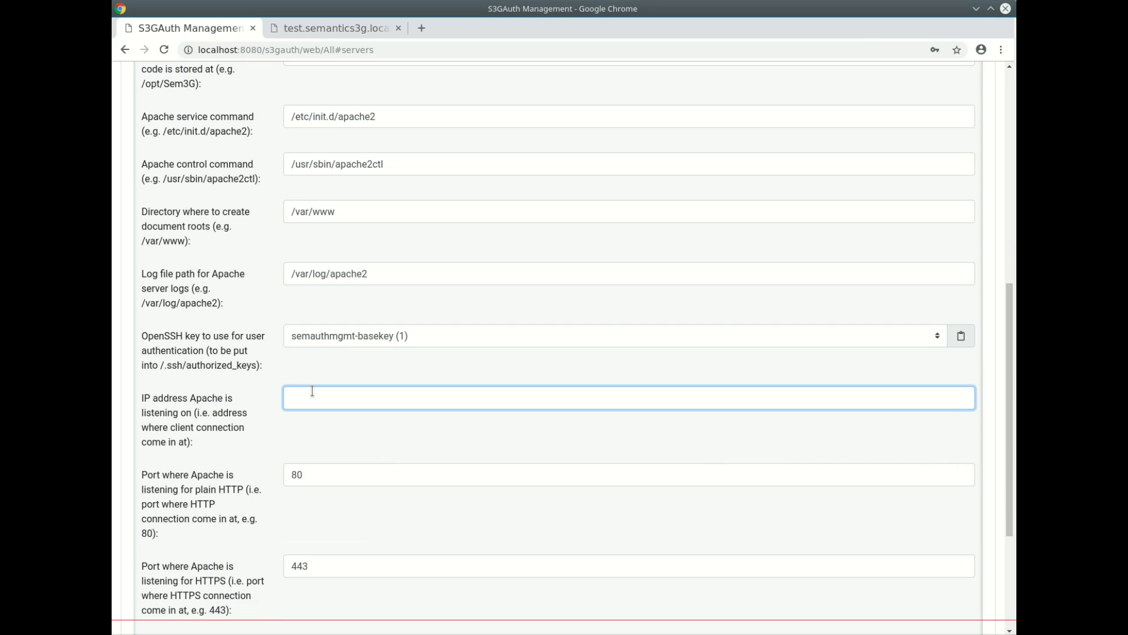
text(*)
scroll(312, 391, down, 4)
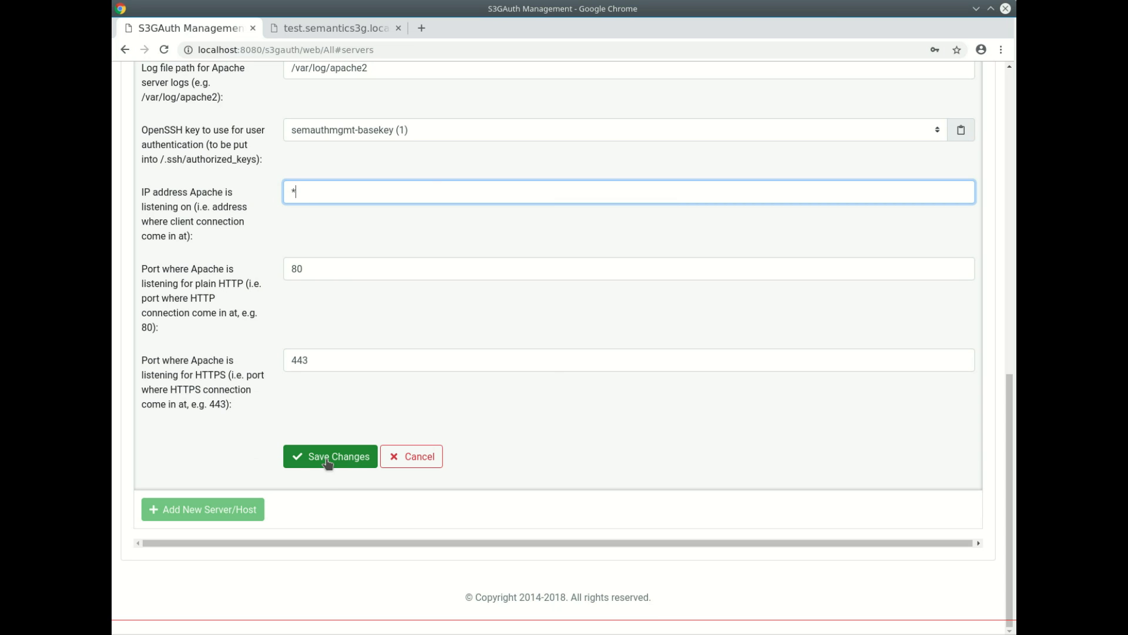
click(327, 462)
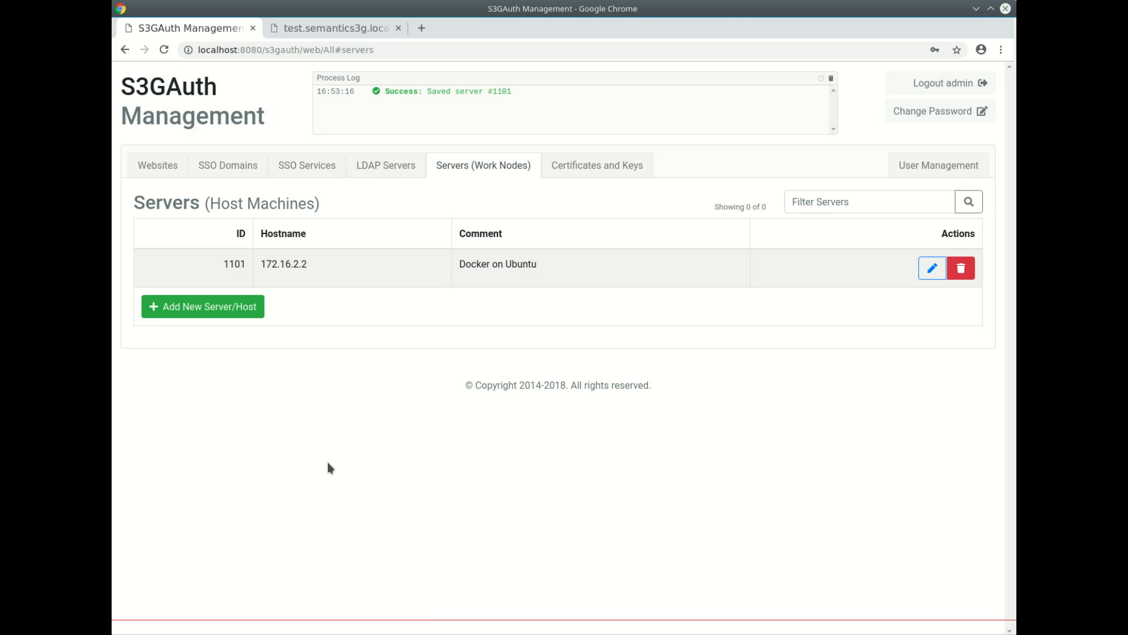
- Show the LDAP Servers list and select 172.16.2.9 in Konsole's network output
click(389, 166)
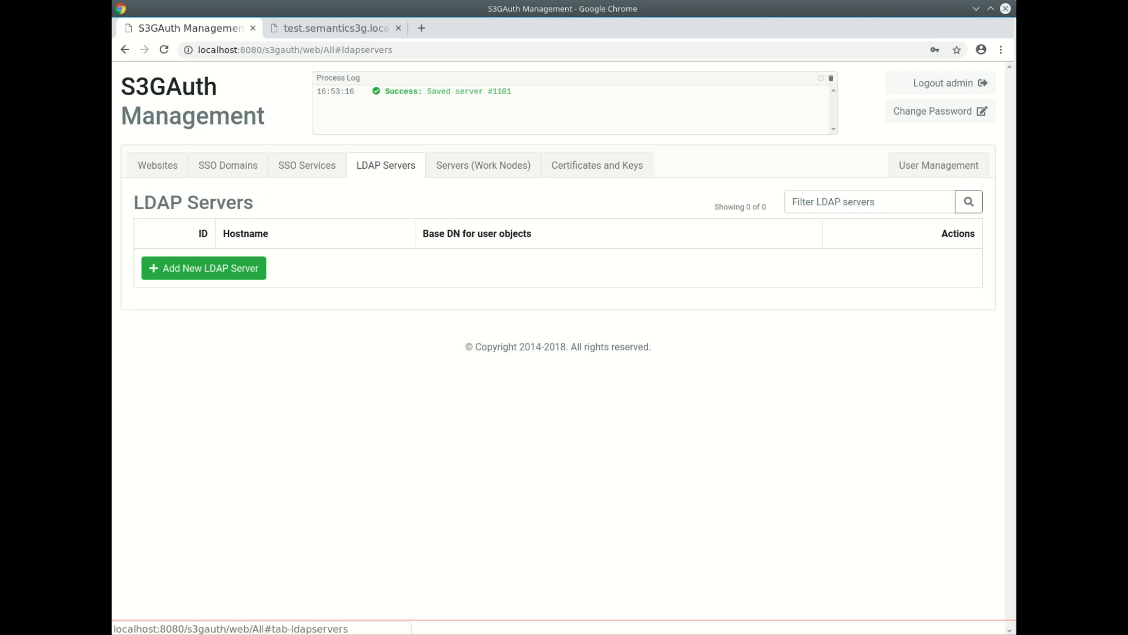
key(alt+Tab)
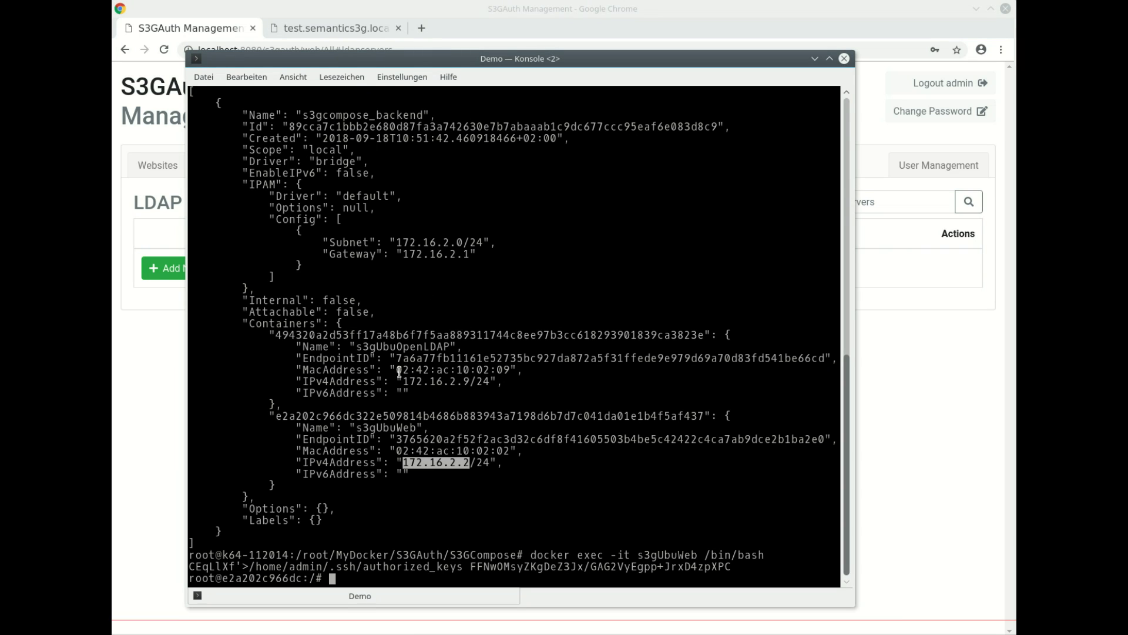
click(405, 376)
drag(404, 381, 470, 383)
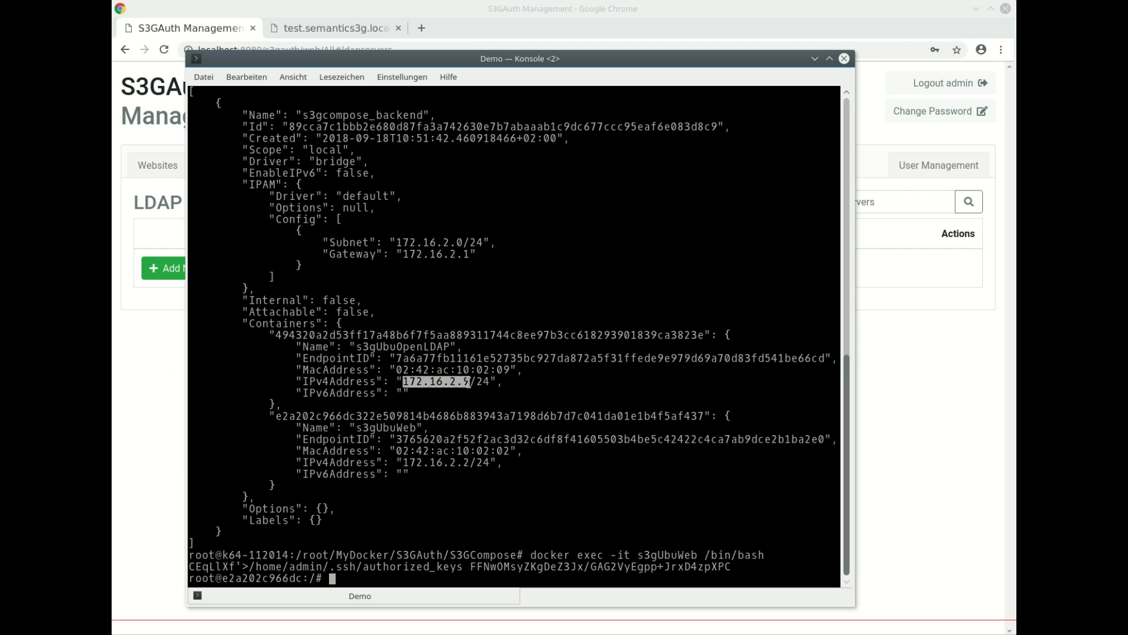
- Add LDAP server 172.16.2.9 with bind DN cn=admin,dc=test,dc=org, user base DN dc=test,dc=org, and bind password
click(861, 380)
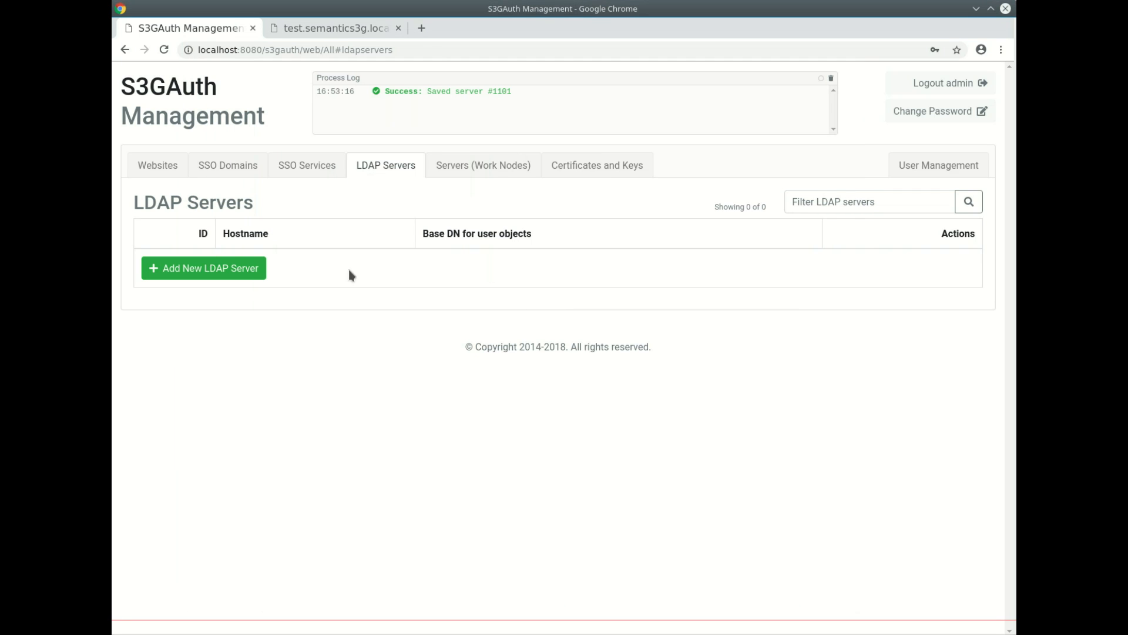
click(233, 268)
middle_click(361, 313)
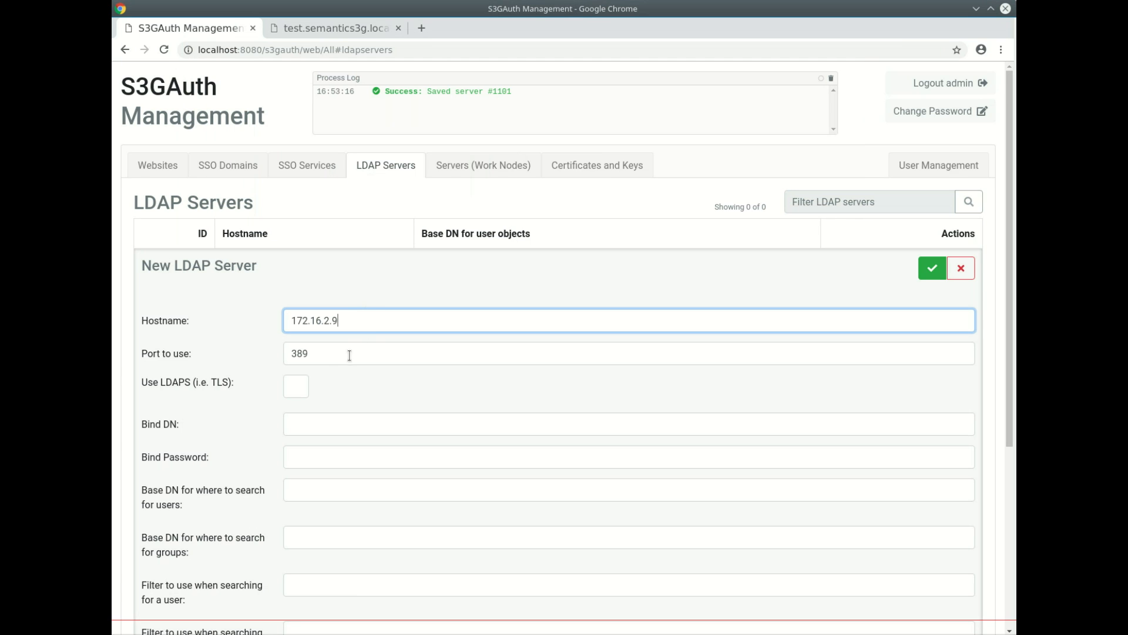
click(311, 415)
text(cn=admin,dc=test,dc=org)
key(ctrl+shift+Left)
key(ctrl+shift+Left)
key(ctrl+shift+Left)
key(ctrl+shift+Left)
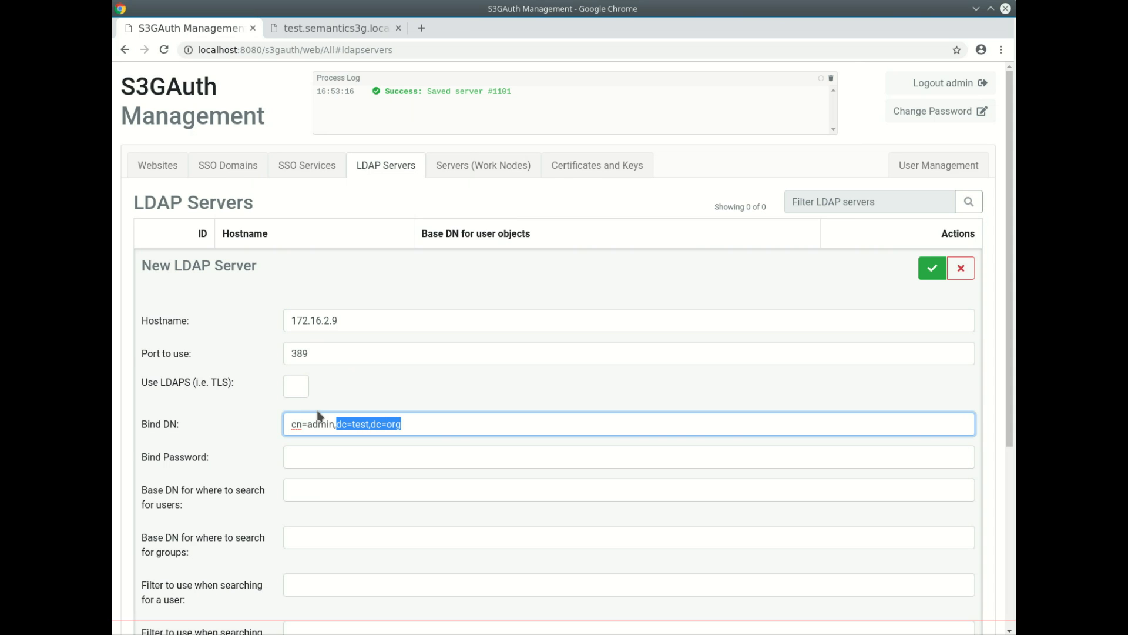
key(ctrl+c)
click(322, 489)
key(ctrl+v)
click(333, 539)
click(338, 457)
text(secret)
- Set the user filter to (&(objectclass=person)(cn=%u))
scroll(339, 456, down, 5)
click(324, 356)
text((&()
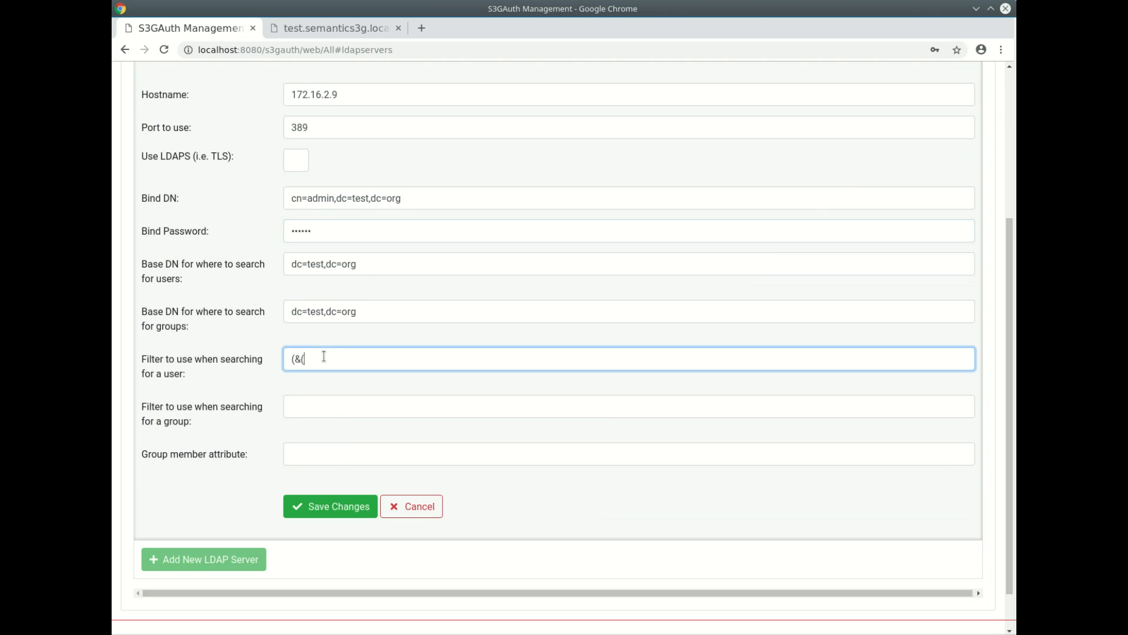
text(objectclass=person)(cn=%u)))
key(ctrl+a)
key(ctrl+c)
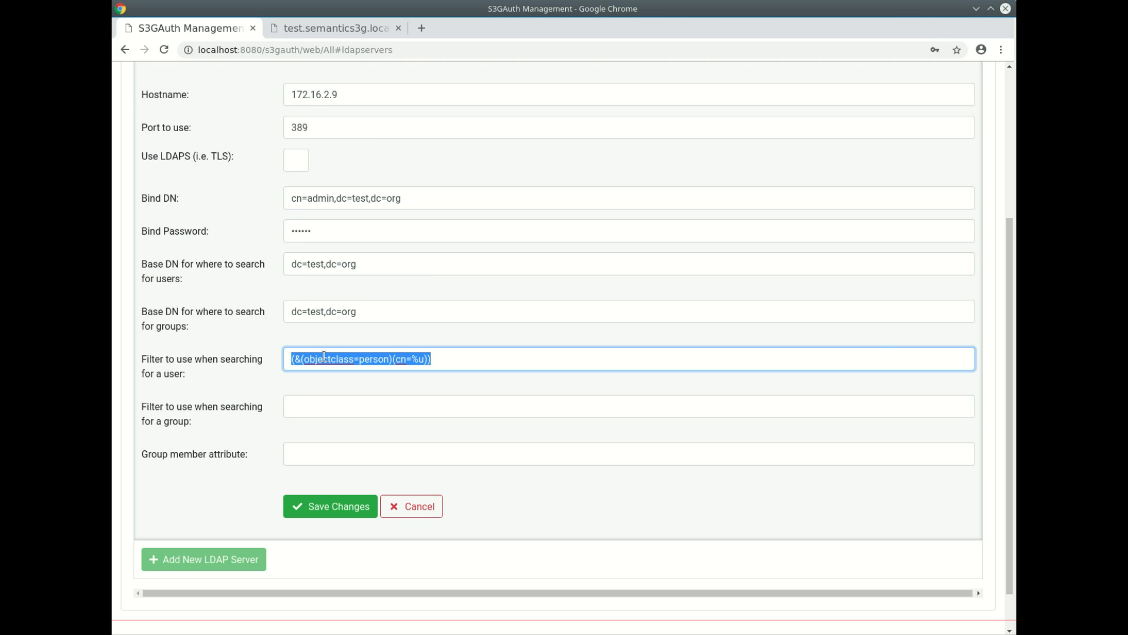
click(344, 411)
key(ctrl+v)
- Set group filter (&(objectclass=groupOfNames)(cn=%g)) and member attribute 'member', then save
double_click(371, 405)
text(groupOfn)
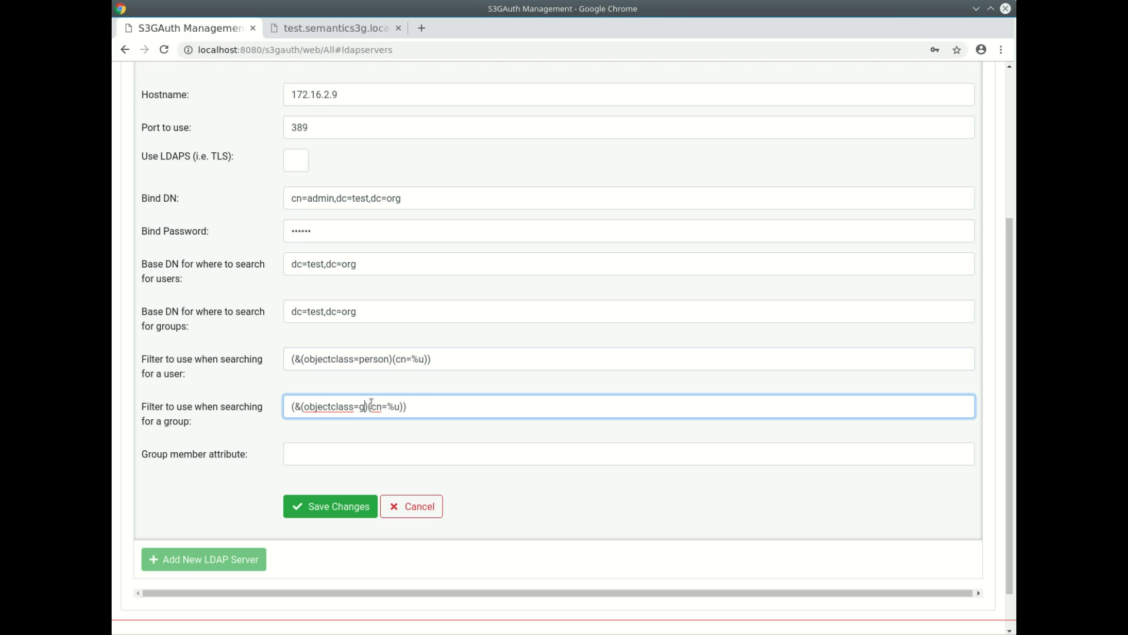
key(BackSpace)
text(Names)
double_click(453, 407)
text(g)
click(449, 457)
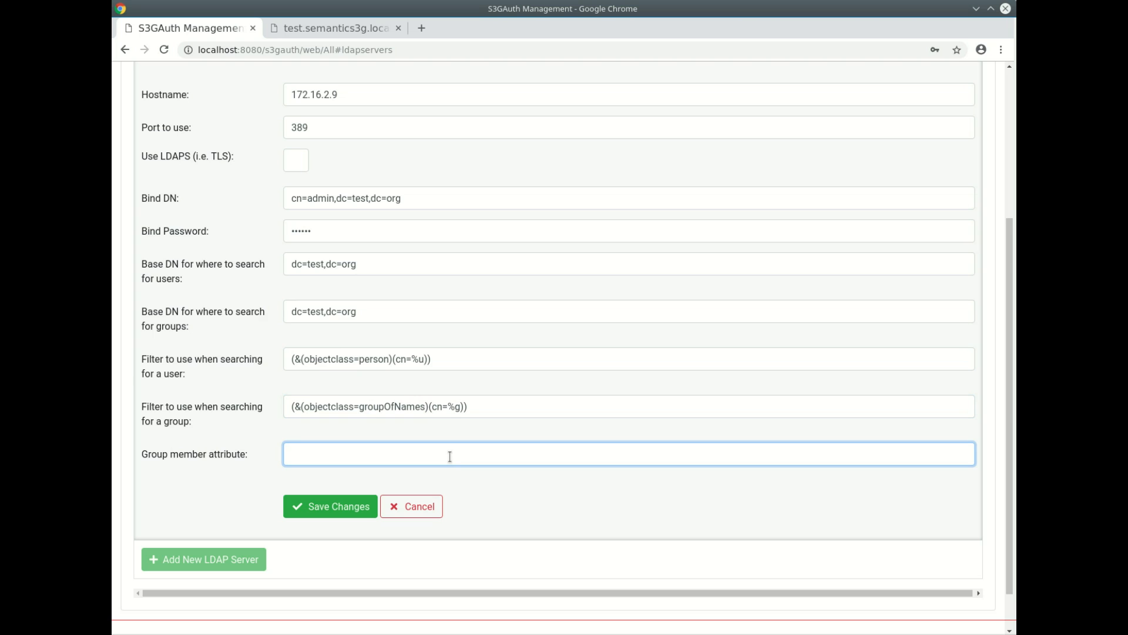
text(member)
click(356, 509)
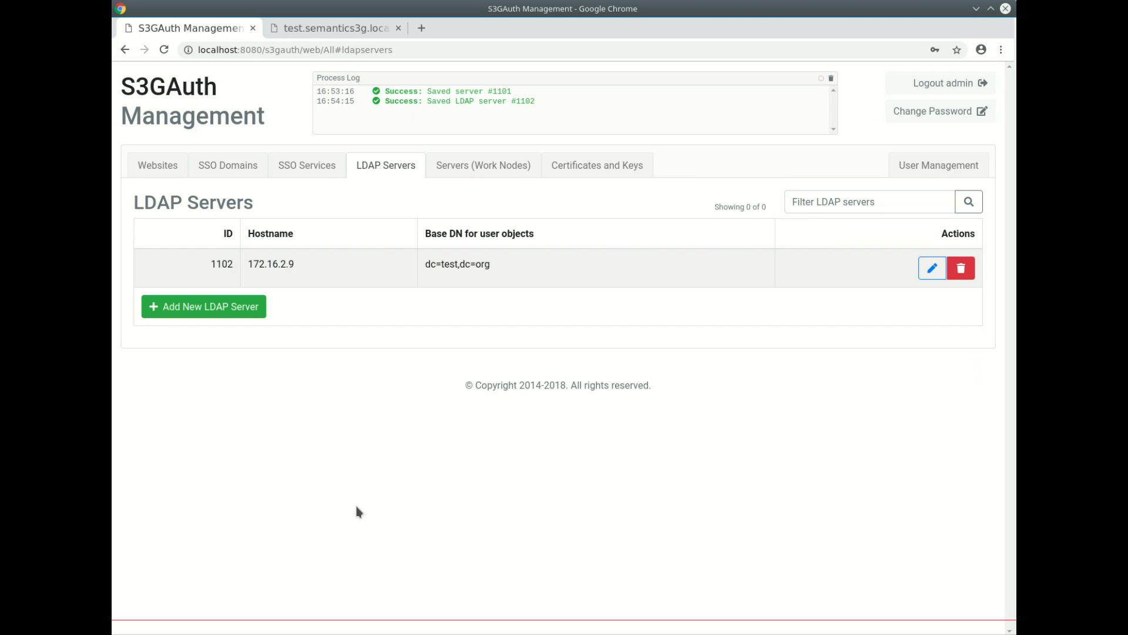
- Start a new website and confirm test.semantics3g.local still refuses connections on reload
click(158, 166)
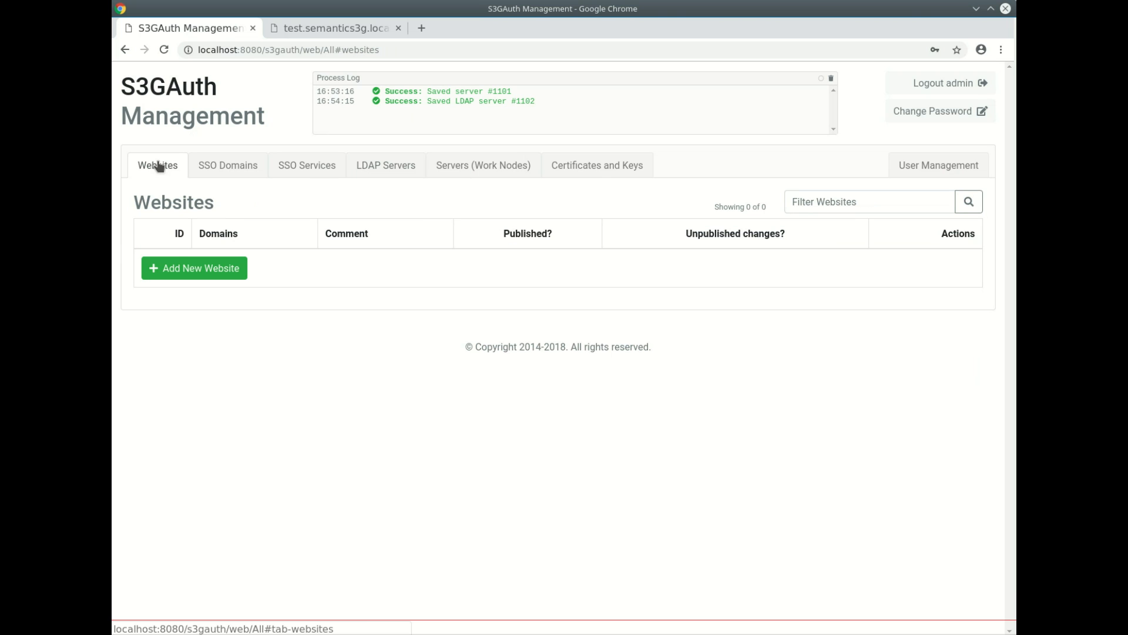
click(179, 266)
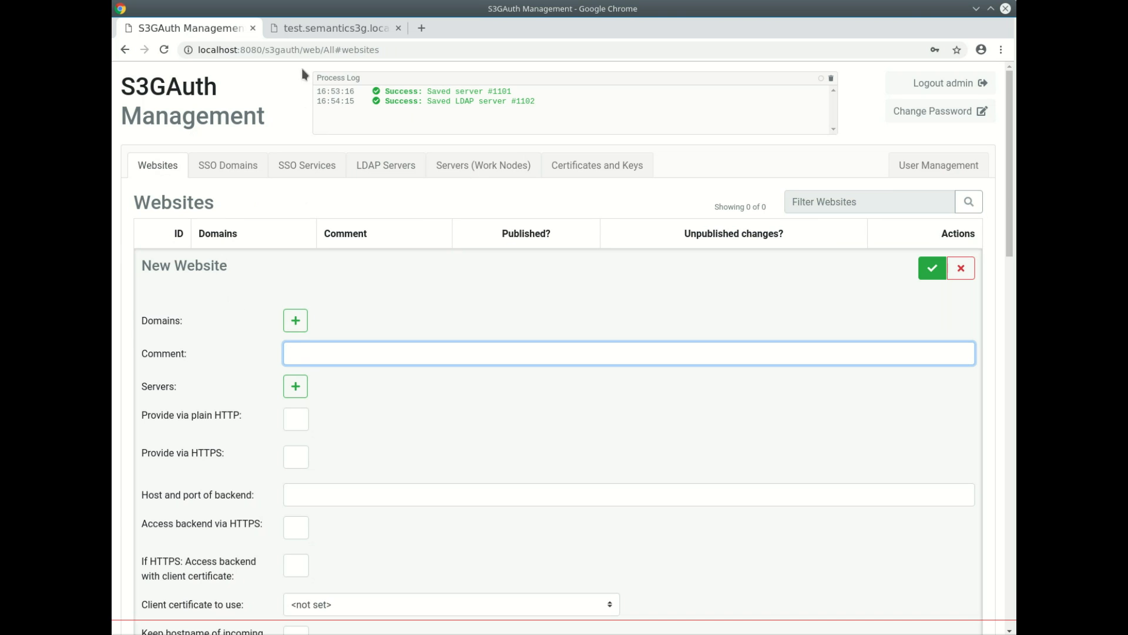
click(321, 29)
click(163, 50)
click(164, 51)
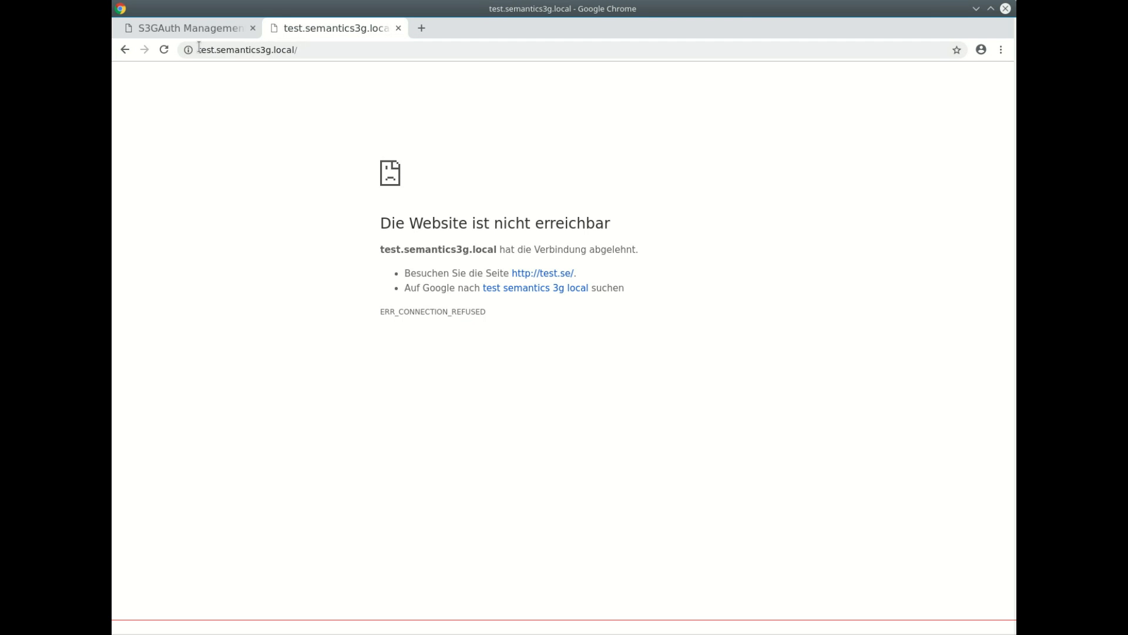
drag(200, 51, 248, 53)
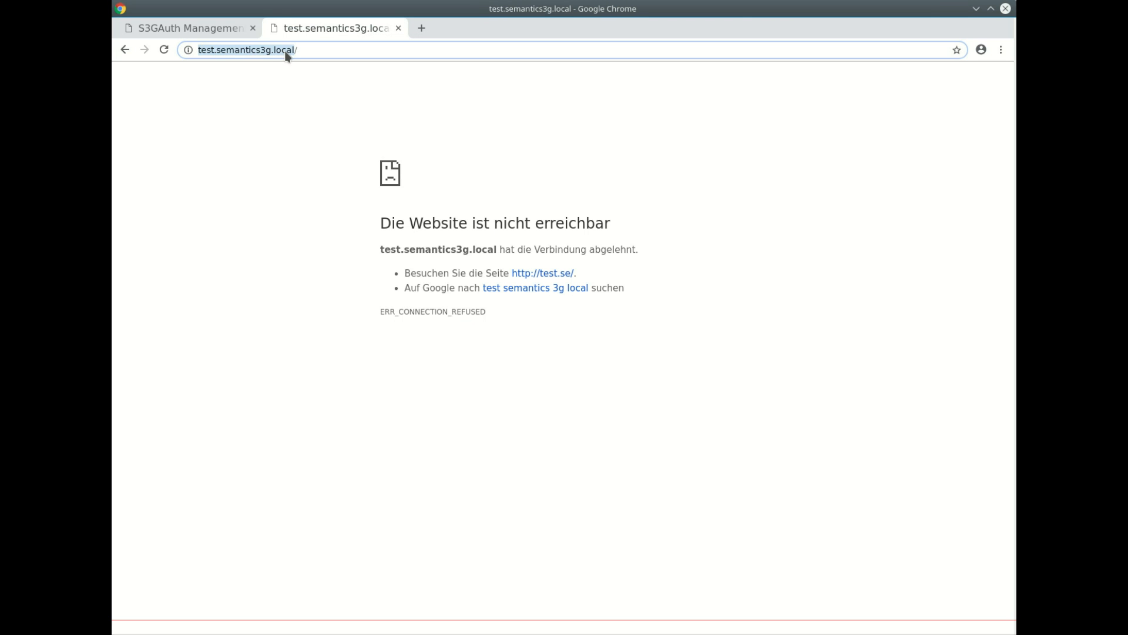
click(166, 52)
click(216, 29)
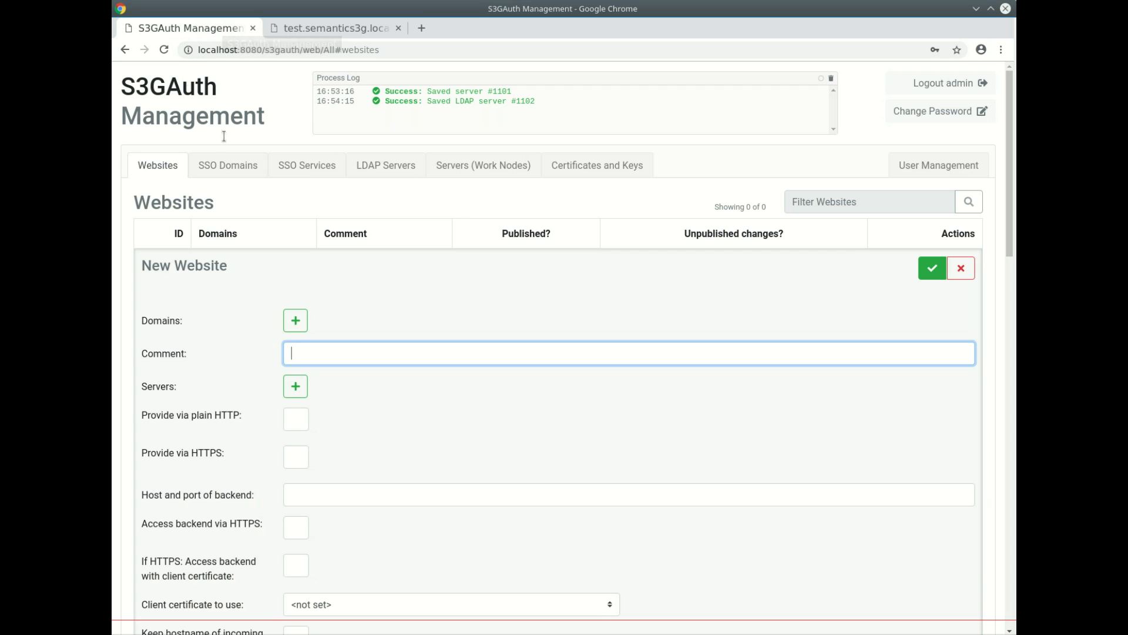
- Give the website domain test.semantics3g.local and comment 'Test site'
click(299, 325)
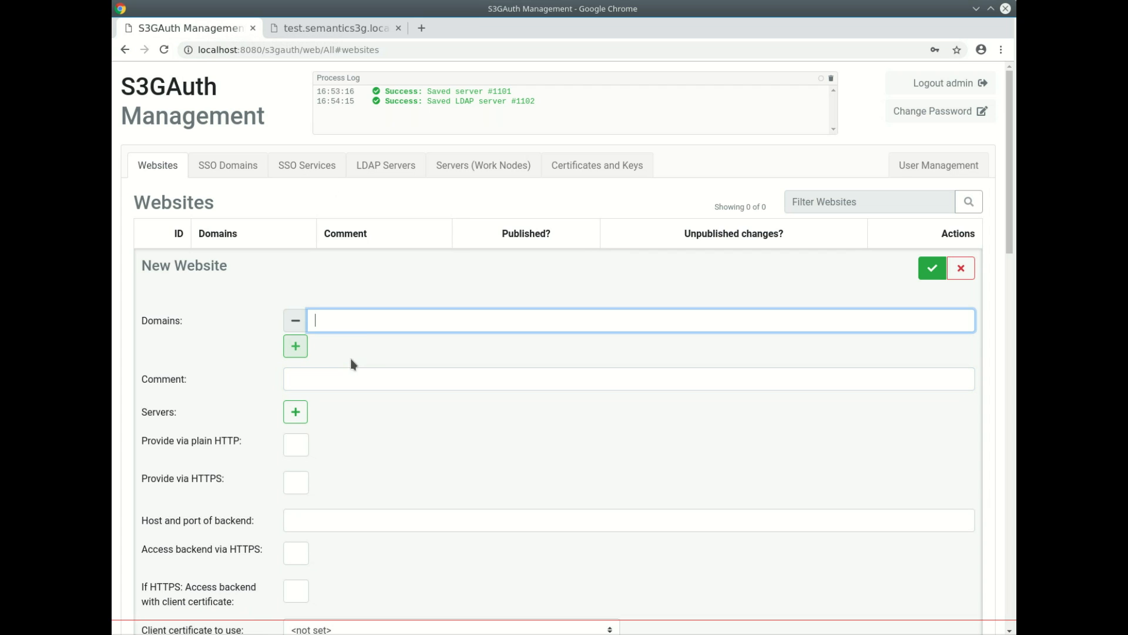
key(ctrl+v)
drag(341, 320, 268, 314)
key(BackSpace)
click(302, 376)
text(Test site)
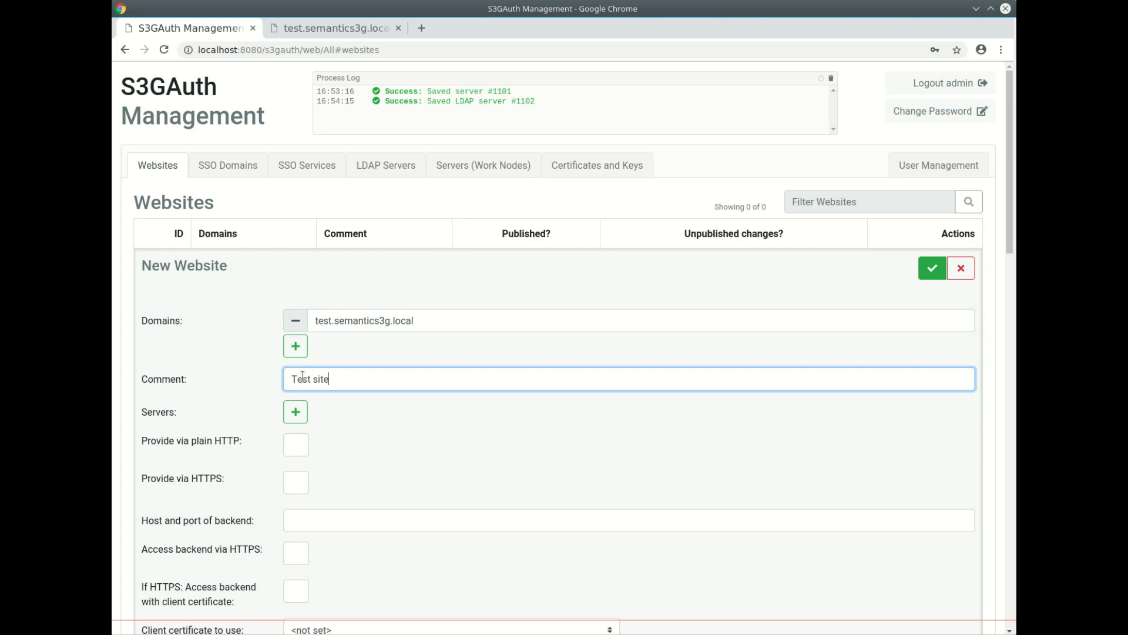
click(306, 418)
click(367, 411)
click(363, 444)
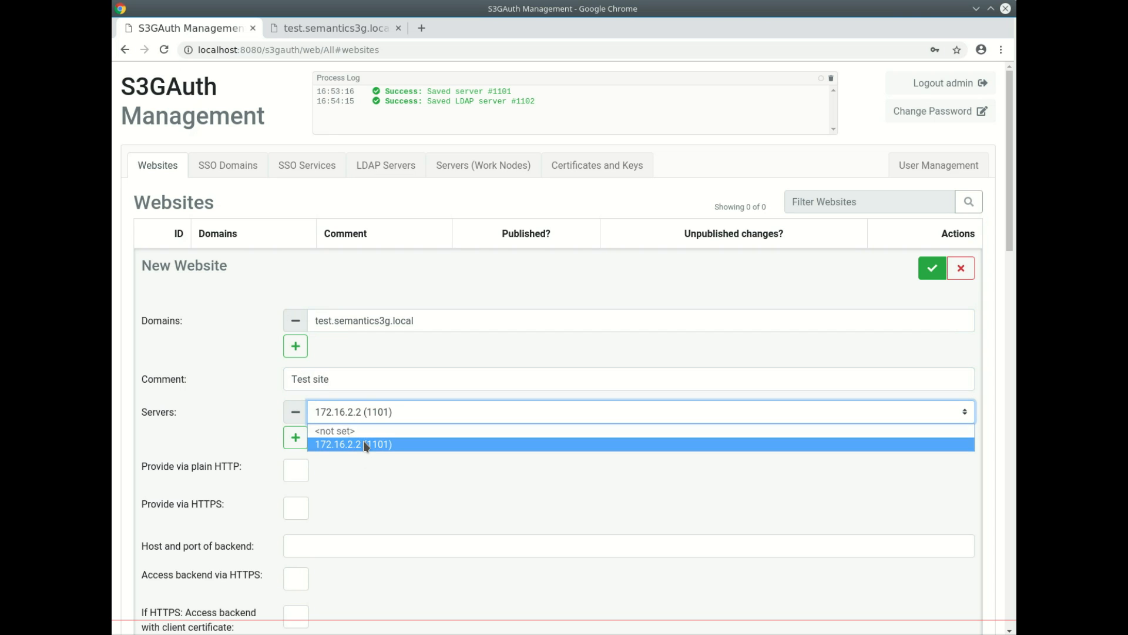
click(297, 472)
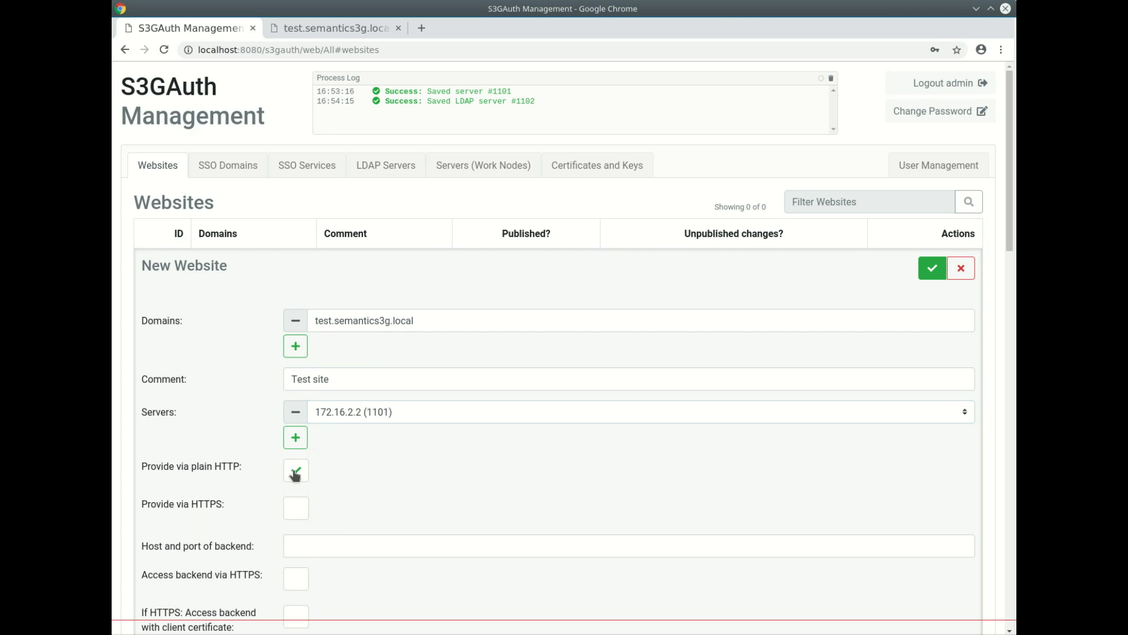
scroll(459, 479, down, 5)
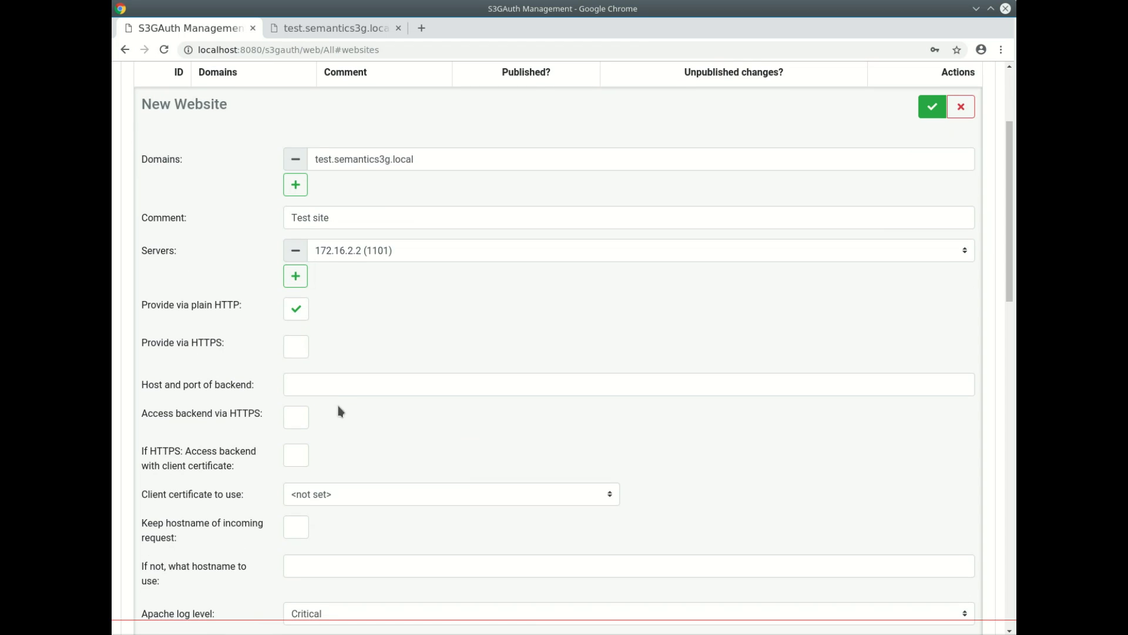
click(333, 383)
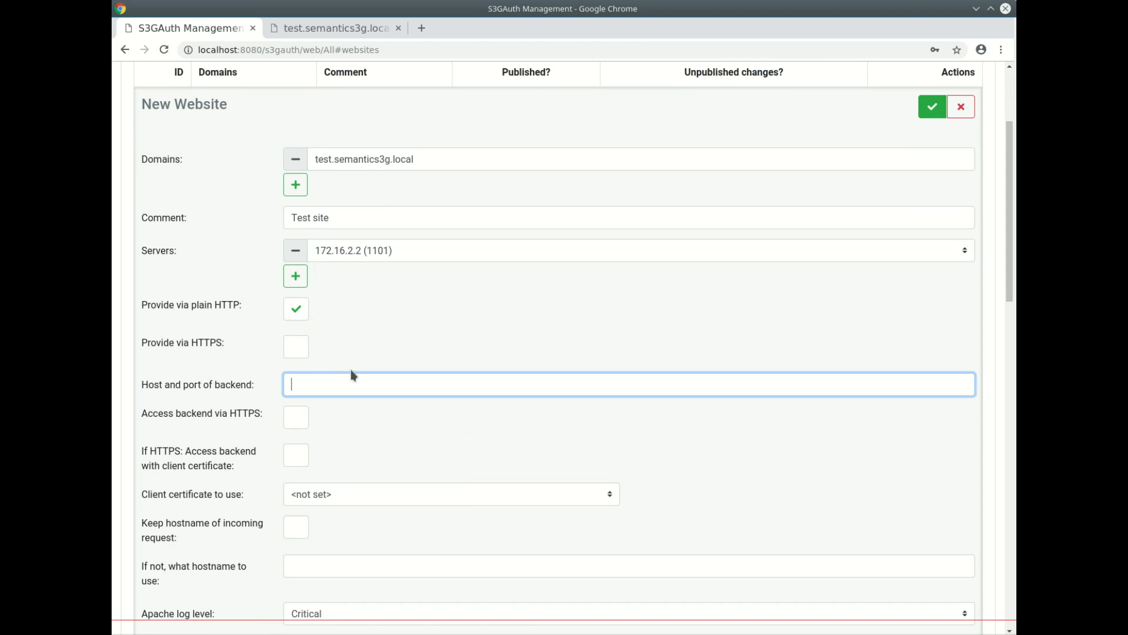
text(www.semantics3g.com)
key(ctrl+a)
key(ctrl+c)
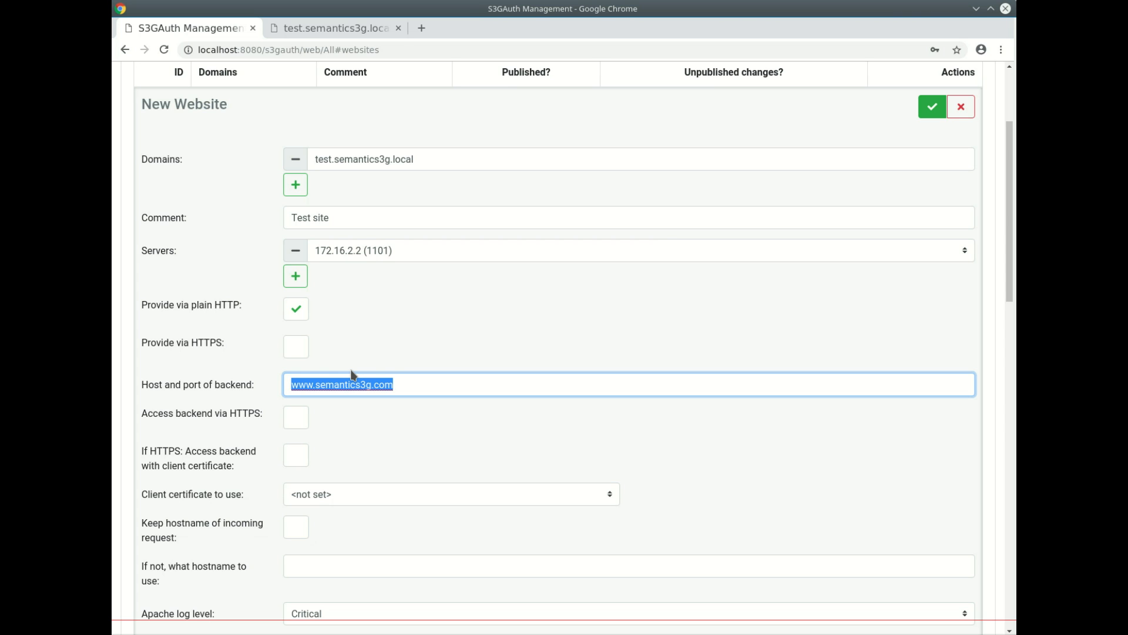
scroll(353, 374, down, 3)
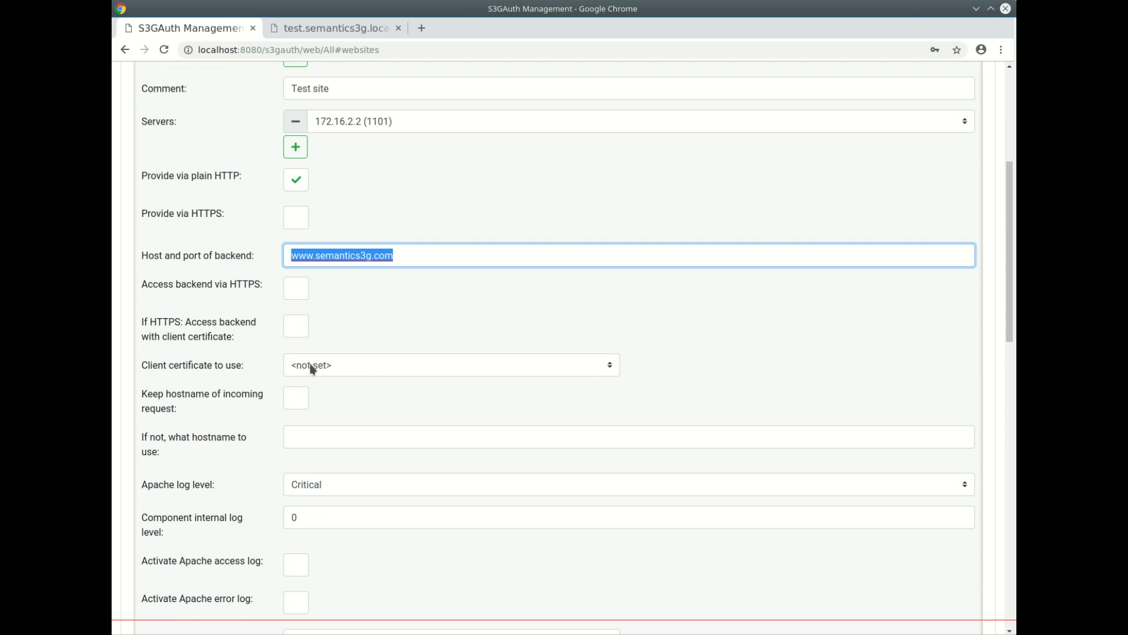
click(352, 434)
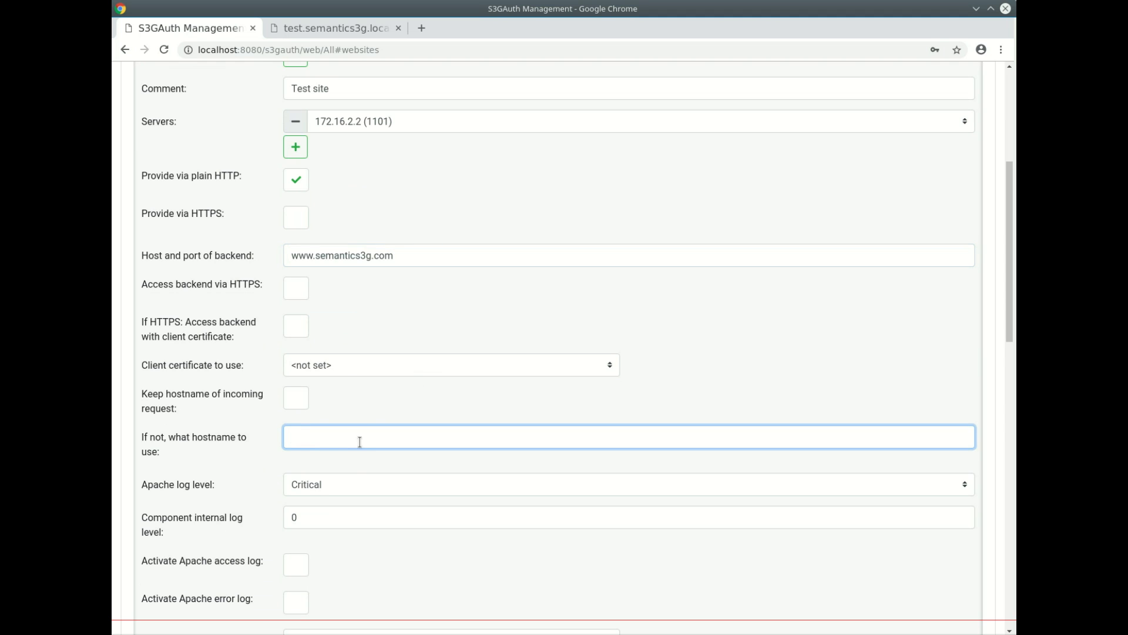
key(ctrl+v)
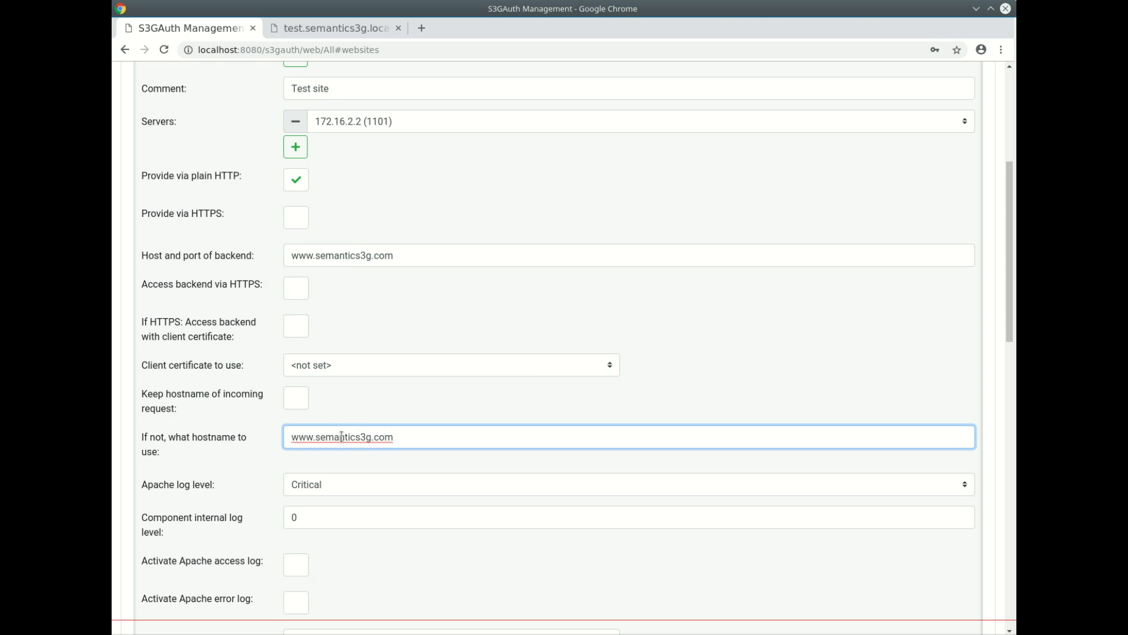
- Enable the Apache error log and set the login page to __GENERIC__
scroll(341, 436, down, 4)
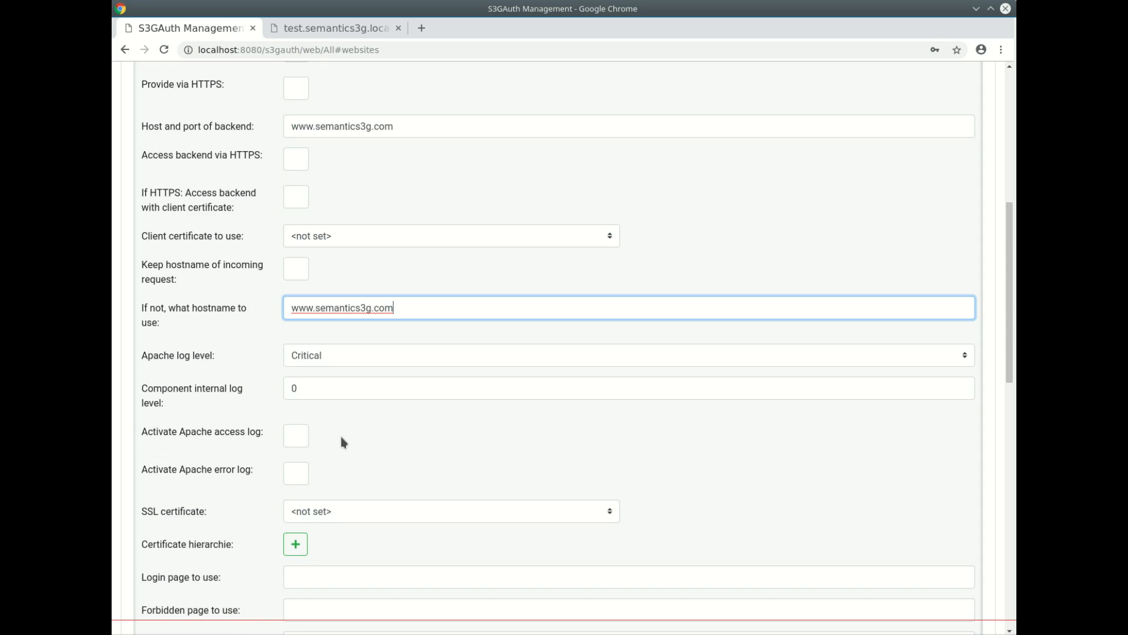
click(300, 473)
scroll(385, 437, down, 5)
scroll(387, 436, down, 3)
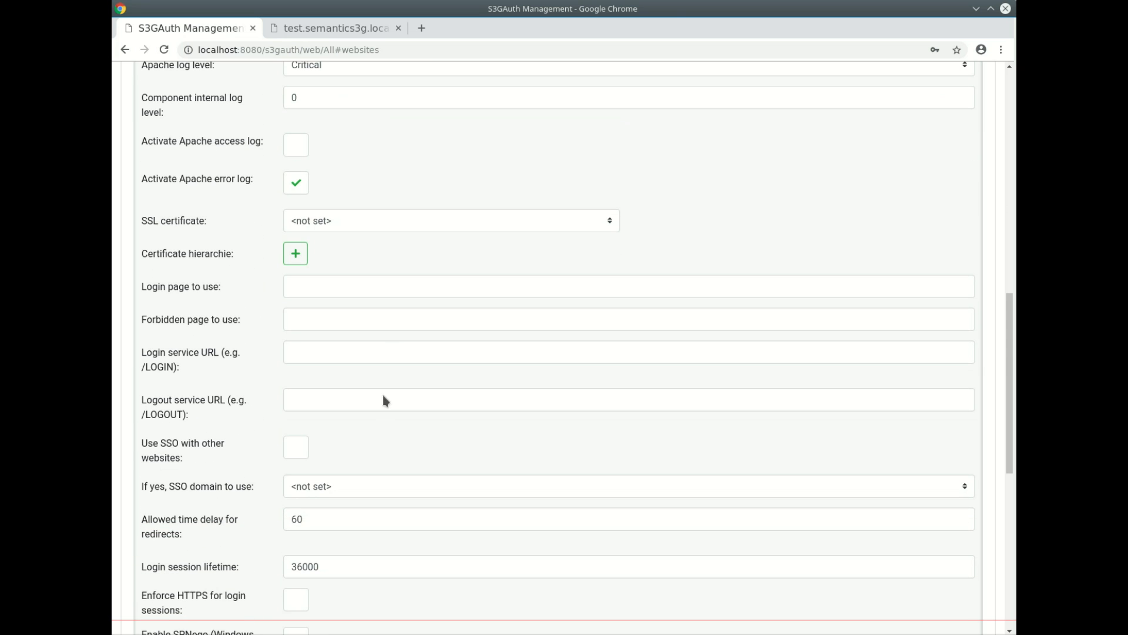
click(373, 280)
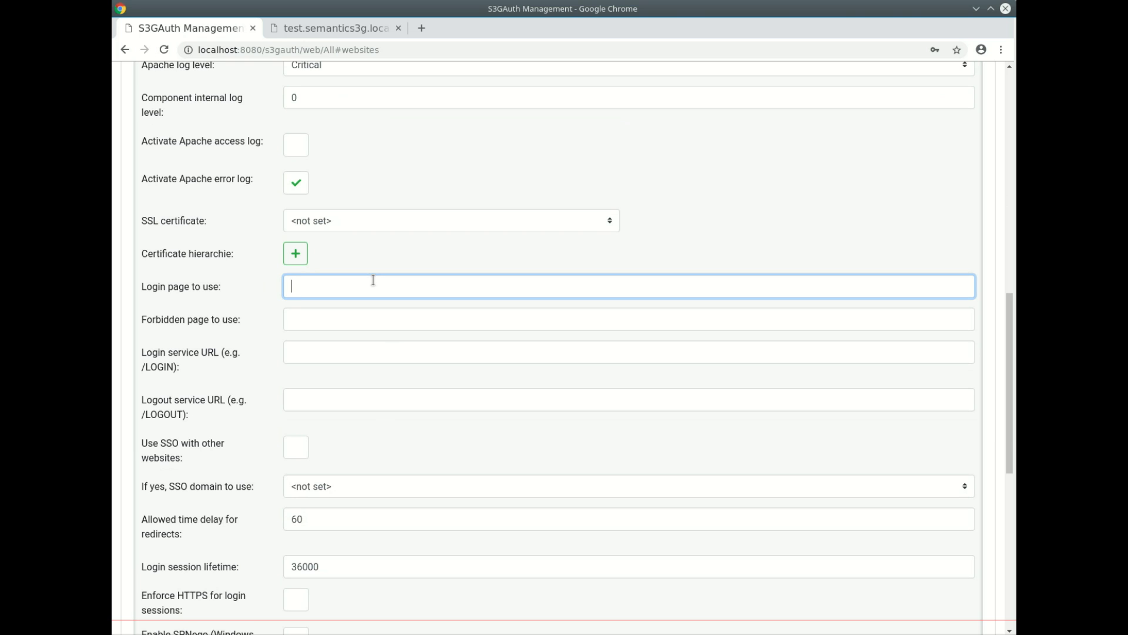
text(__GENERIC__)
- Select 172.16.2.9 (1102) as the LDAP server for the website
scroll(374, 281, down, 3)
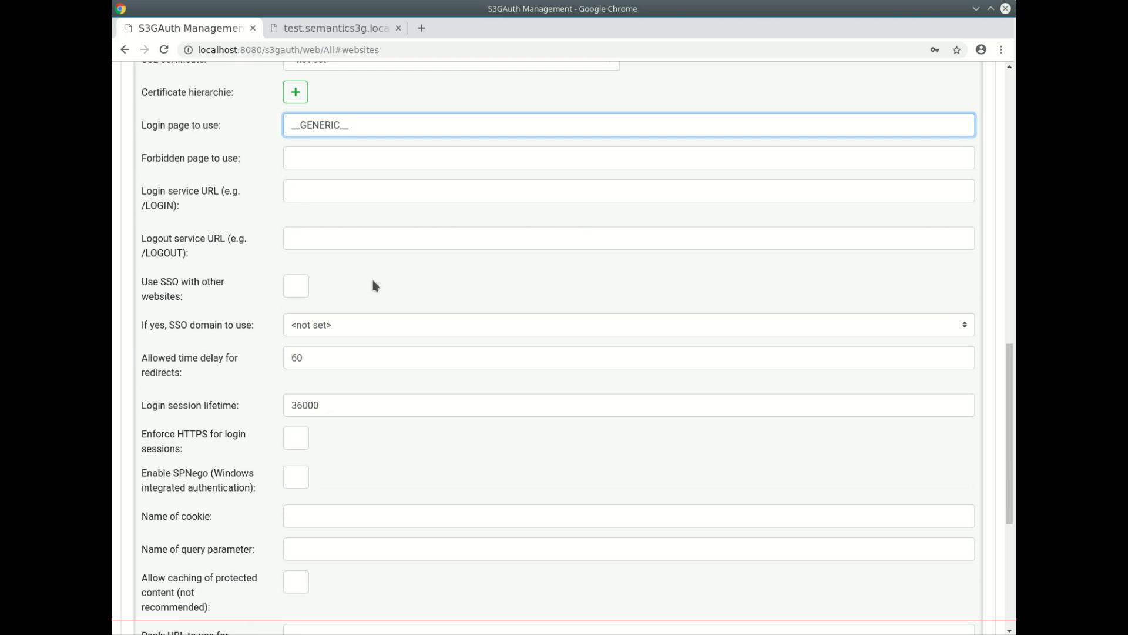
click(374, 286)
scroll(373, 286, down, 6)
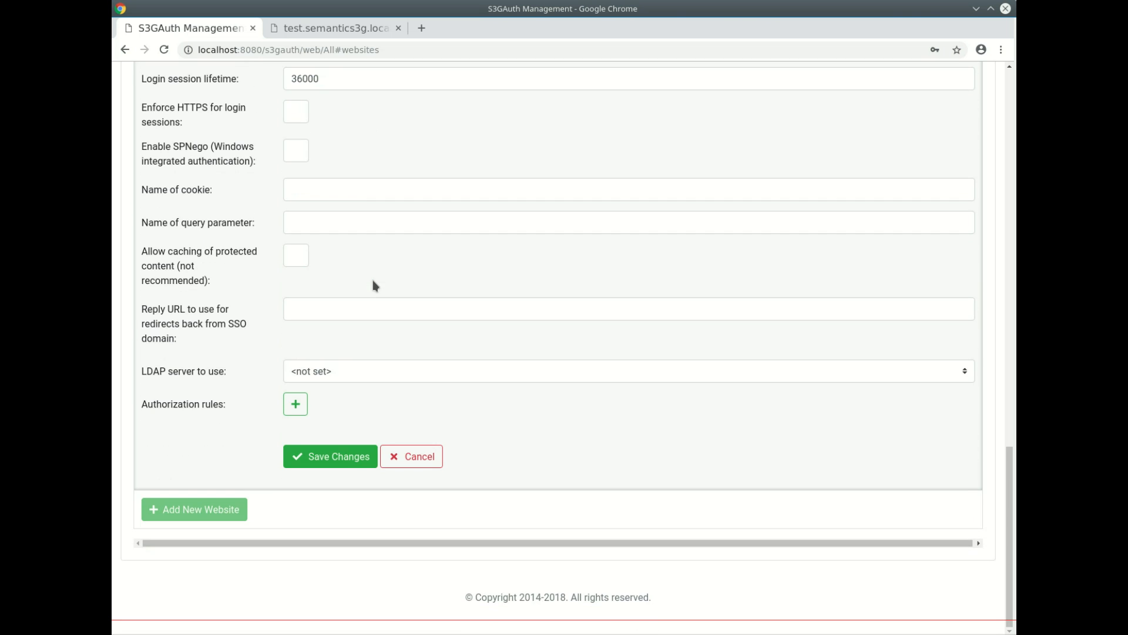
click(338, 369)
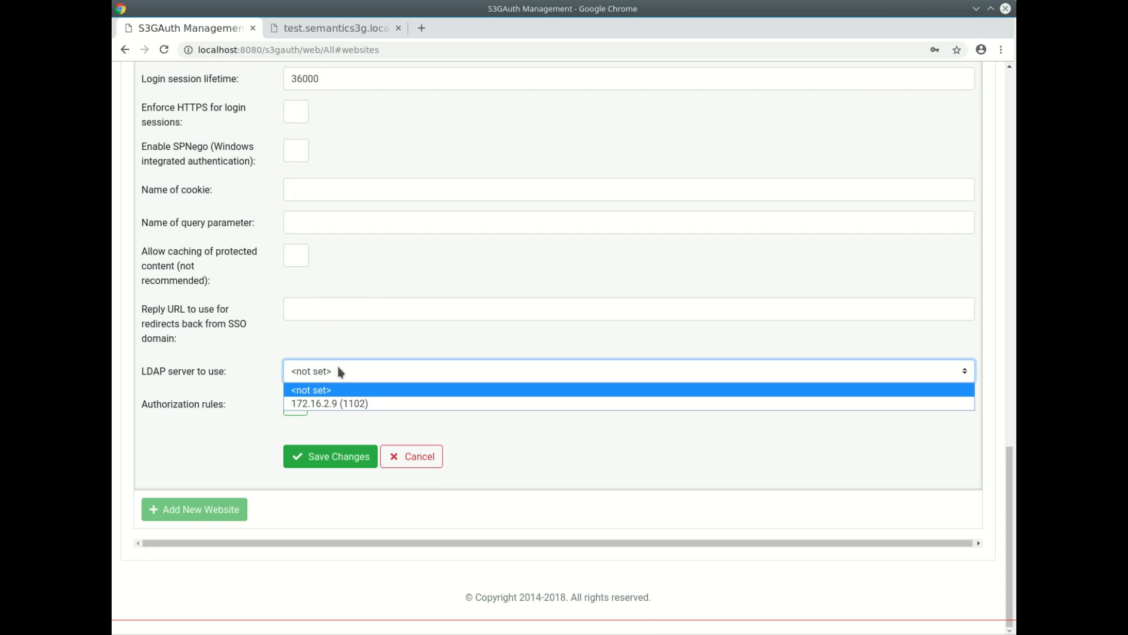
click(330, 403)
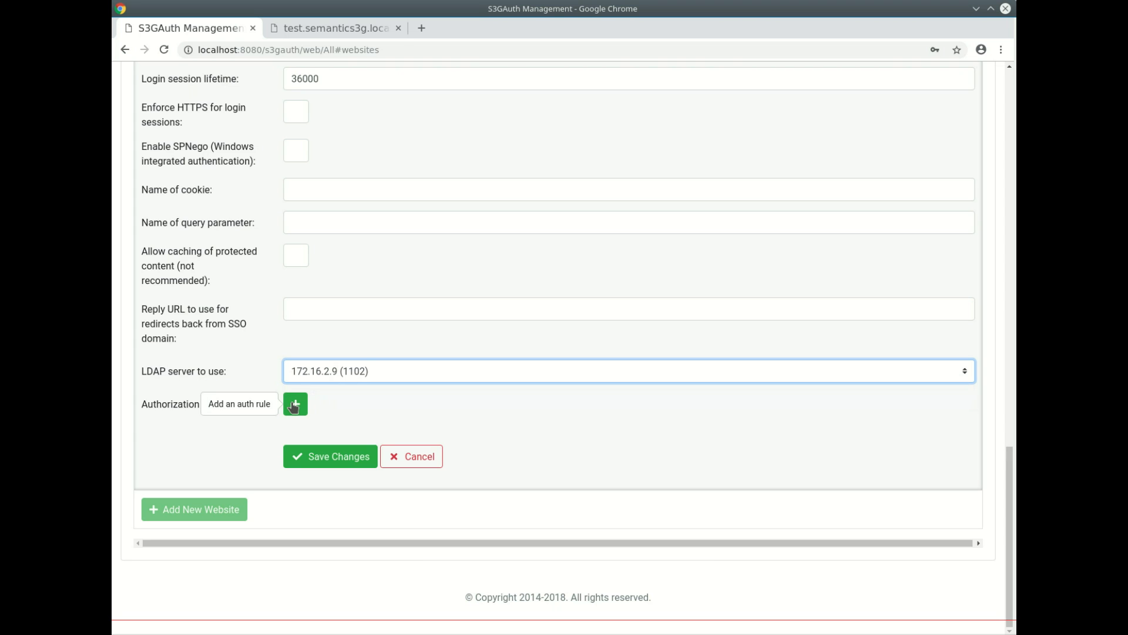
- Add an authorization rule limiting /products to the users group, then save the website
click(295, 404)
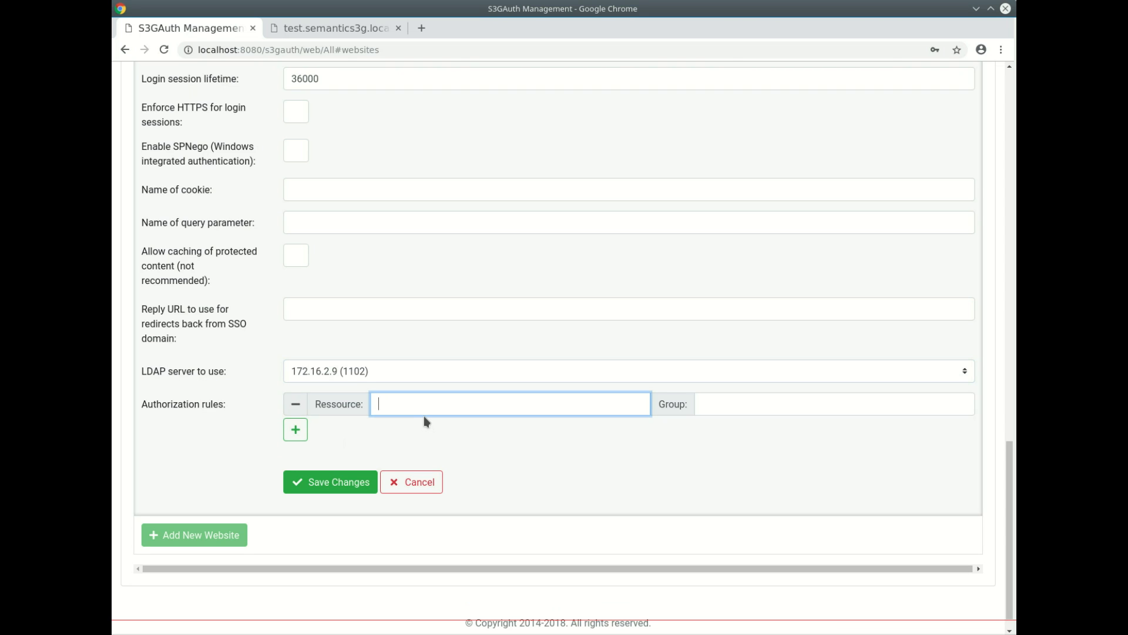
text(/products)
key(Tab)
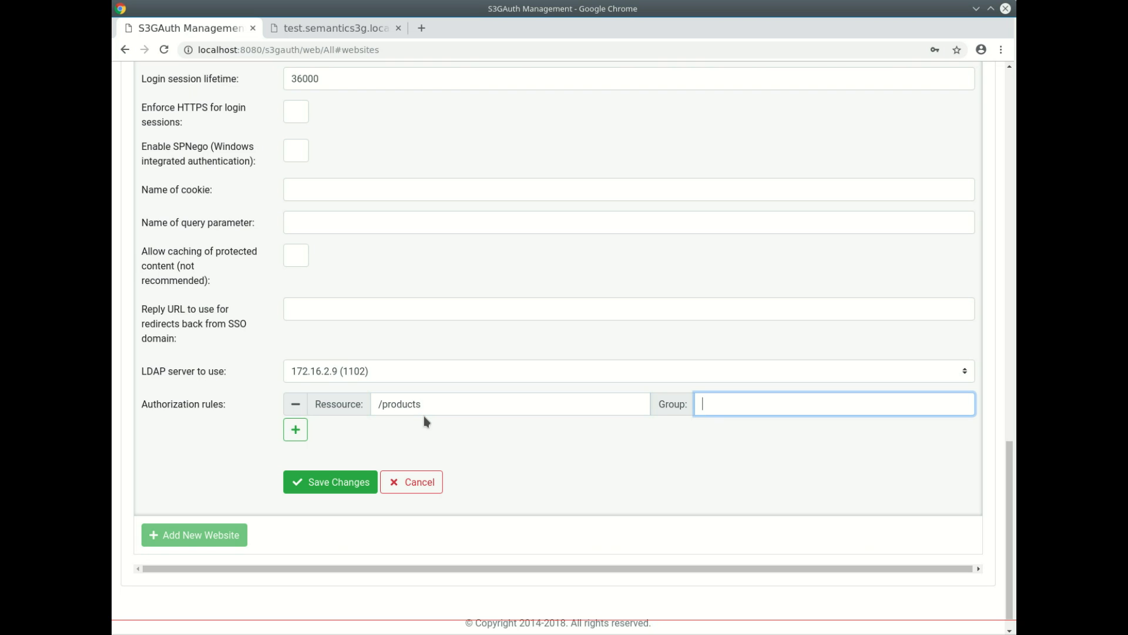
text(users)
click(352, 483)
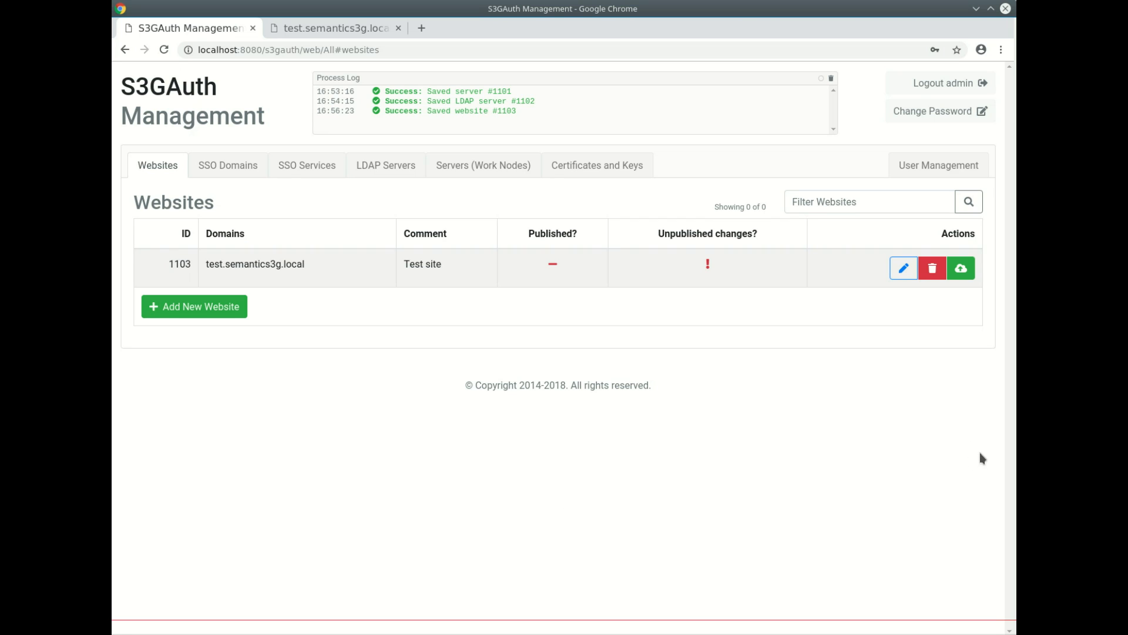
- Publish website #1103 and go to the test.semantics3g.local tab
click(961, 269)
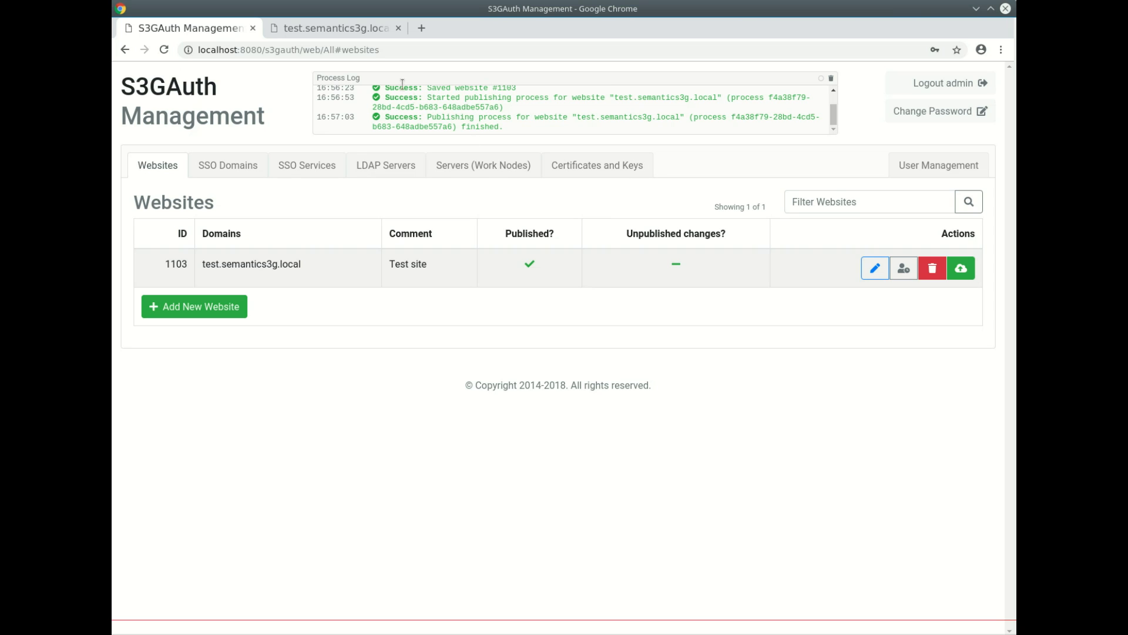
click(340, 30)
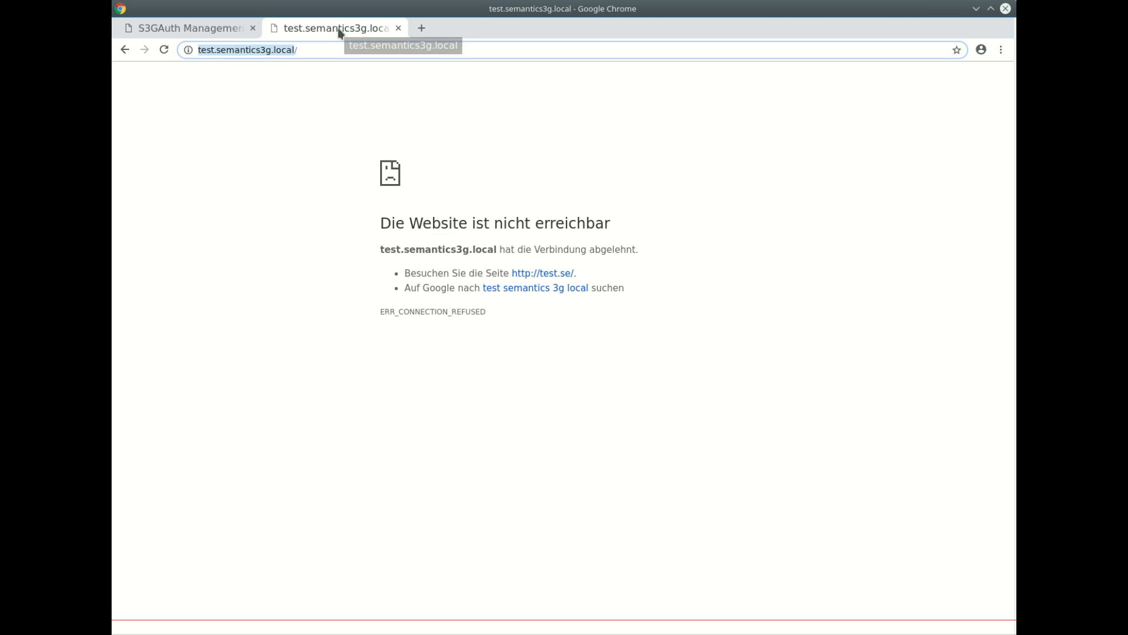
- Reload the test site, browse About Us and Services, then open Products to reach the login page
click(168, 51)
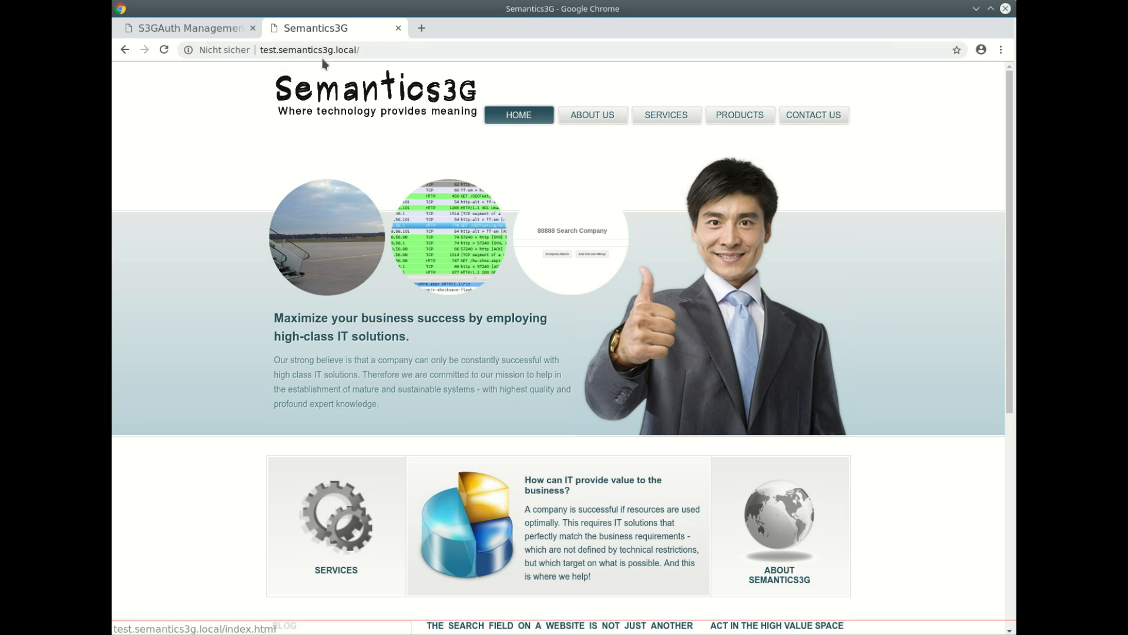
click(597, 118)
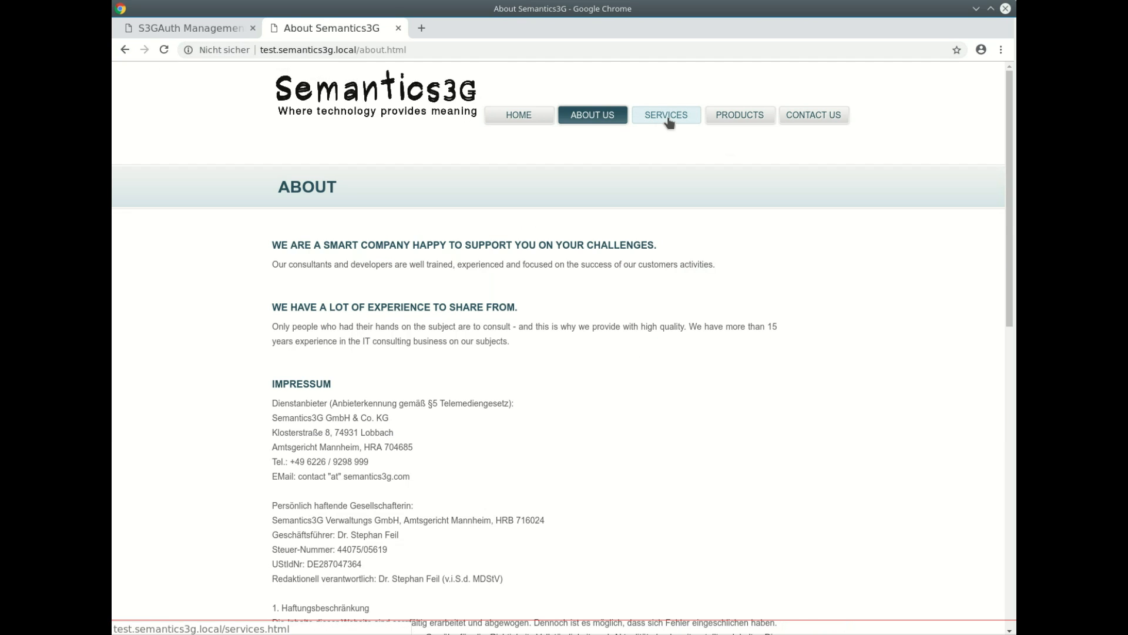
click(668, 120)
click(596, 118)
click(731, 120)
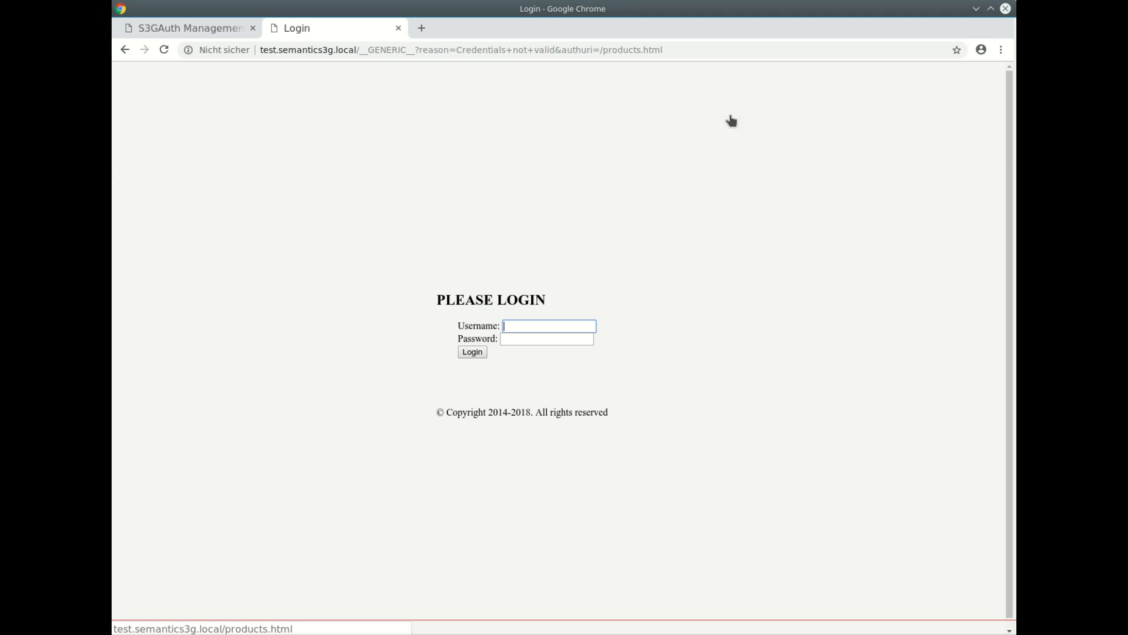
- Log in with the test account's username and password, then open Services and Products
text(tester)
key(Tab)
text(test)
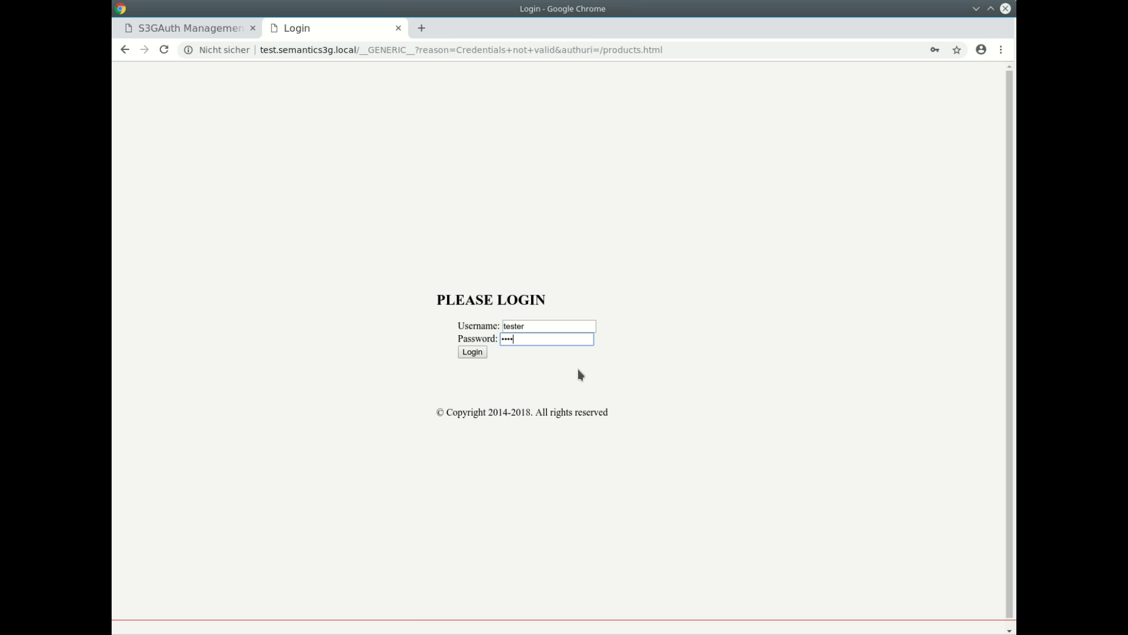
click(473, 352)
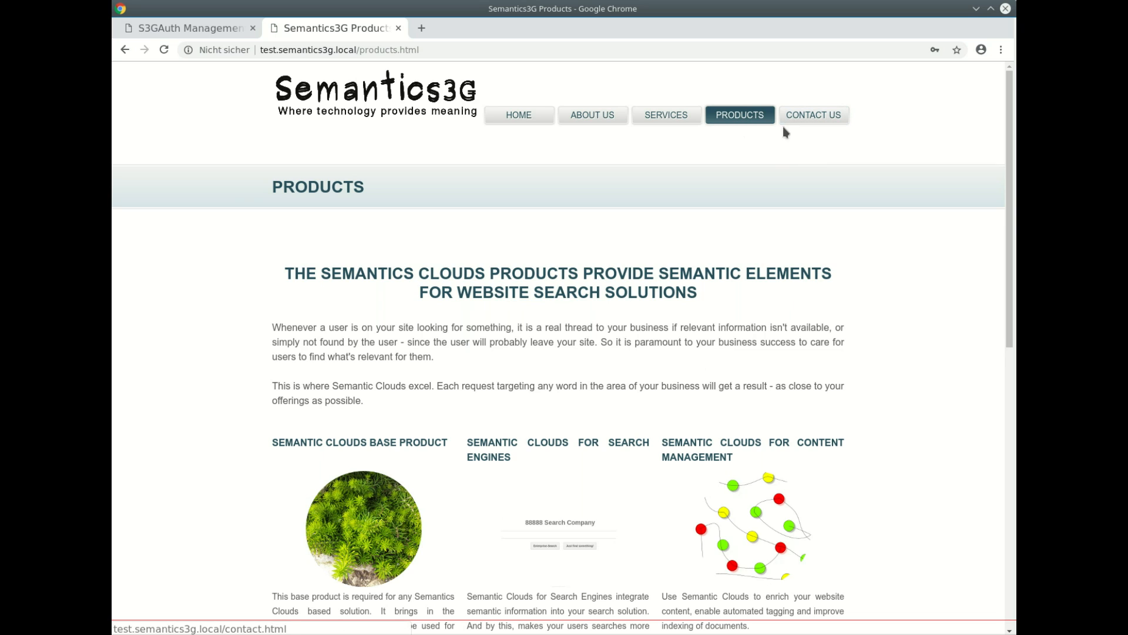
click(657, 120)
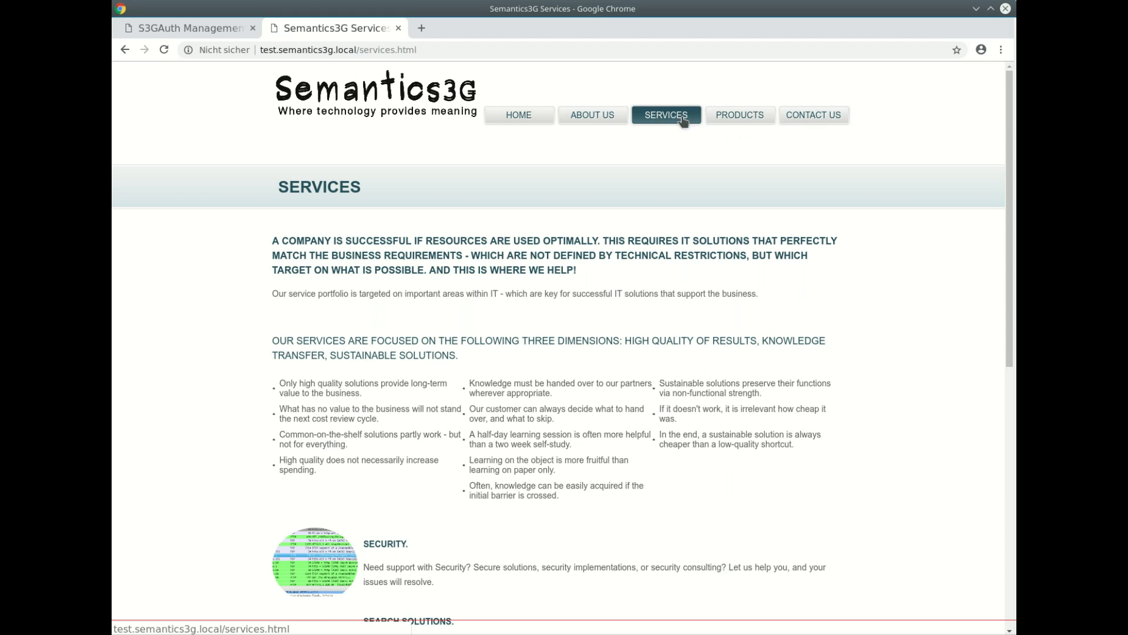
click(724, 119)
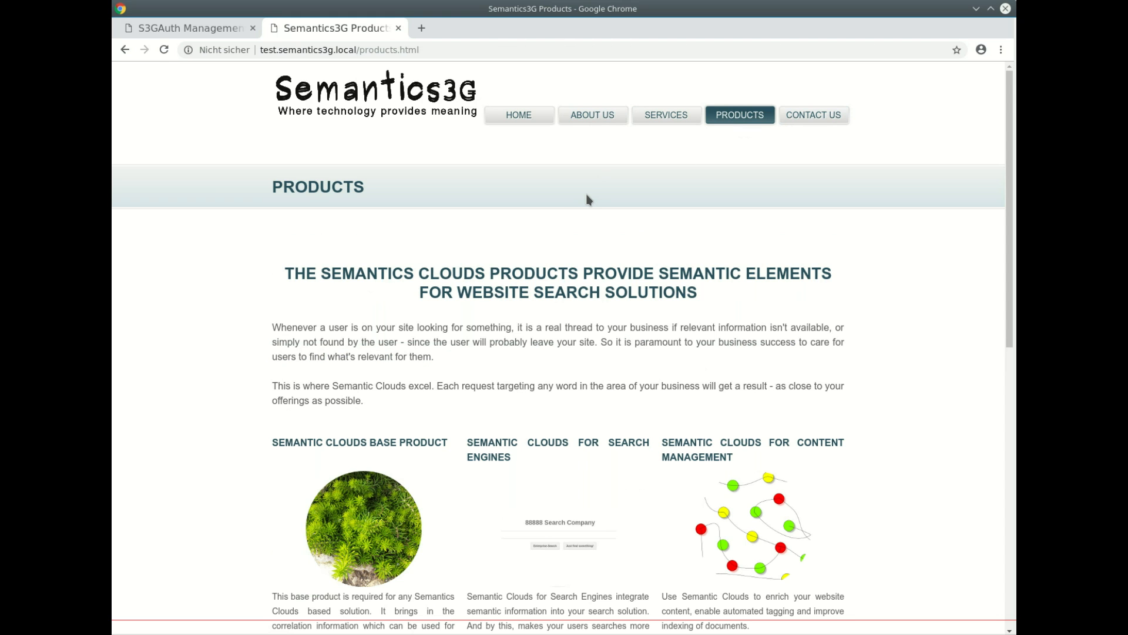
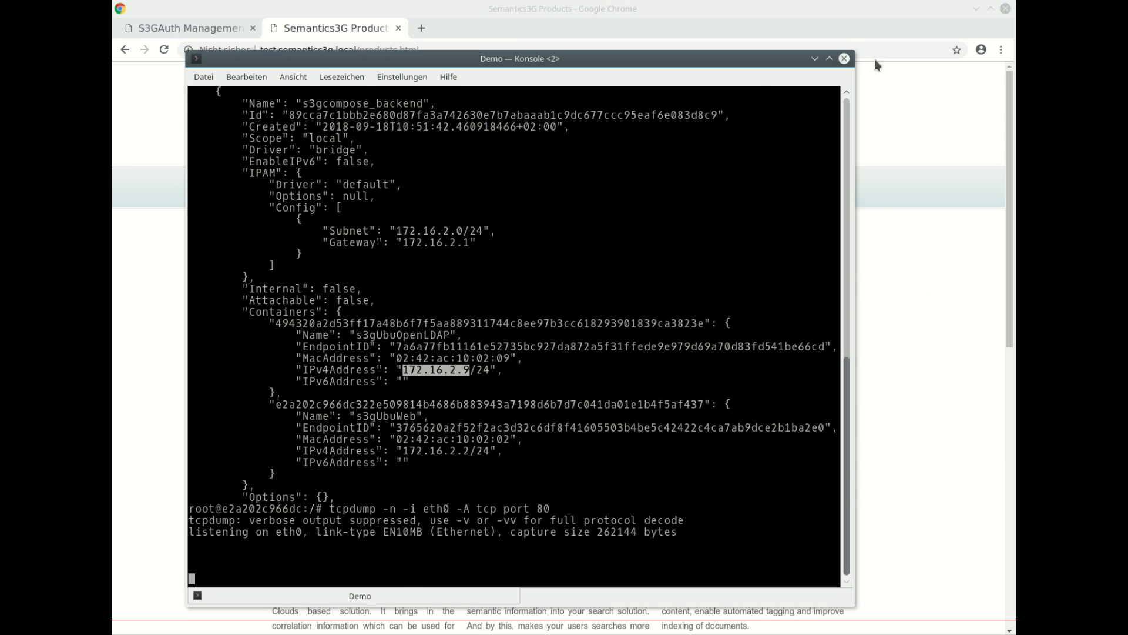
- Reload the Semantics3G products page, then scroll tcpdump output up to the favicon GET request headers
click(844, 58)
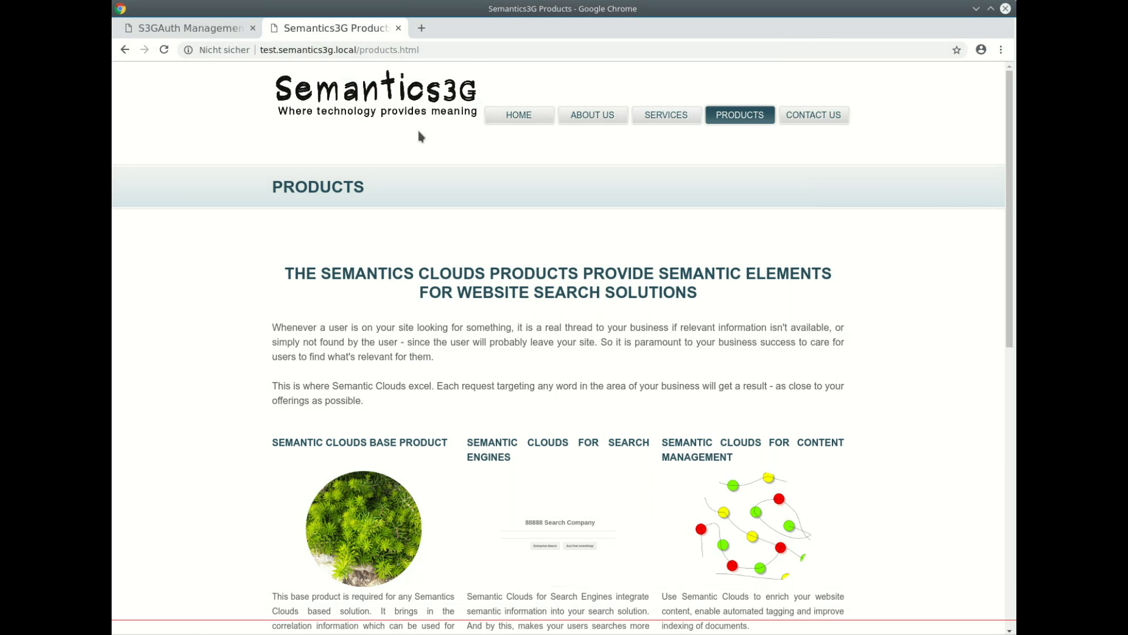
click(164, 50)
key(alt+Tab)
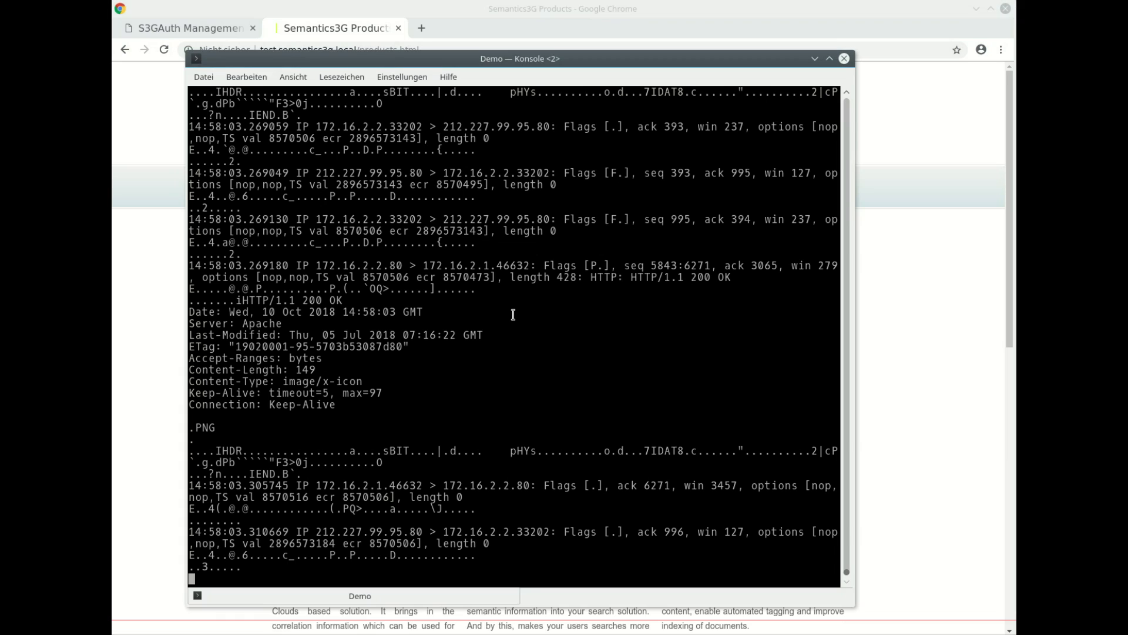
scroll(513, 315, up, 20)
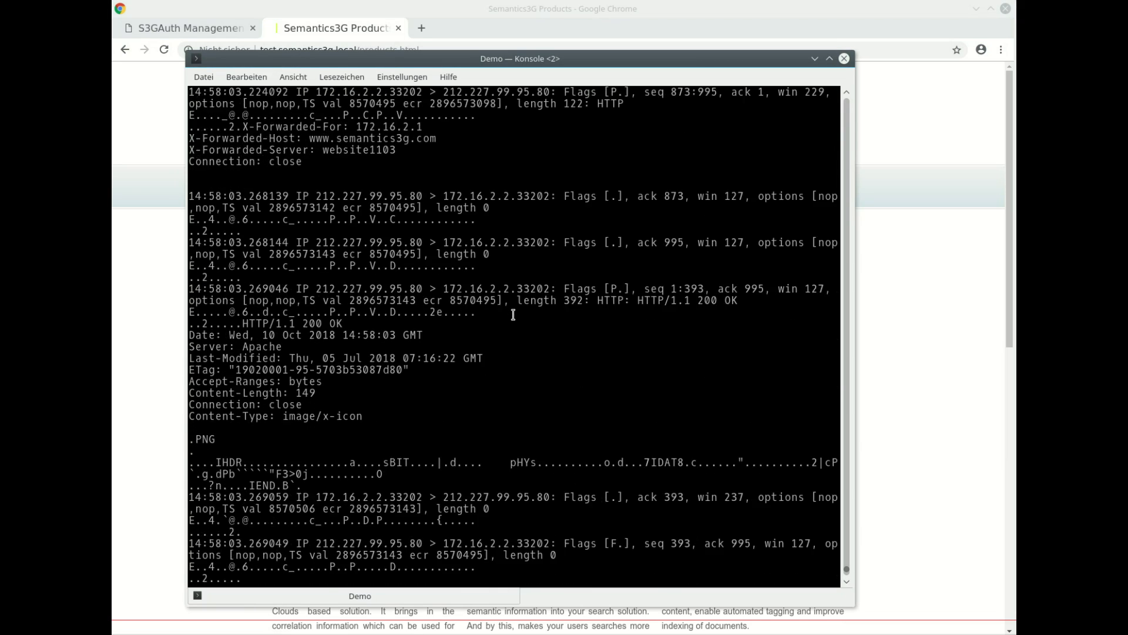
scroll(513, 314, up, 1)
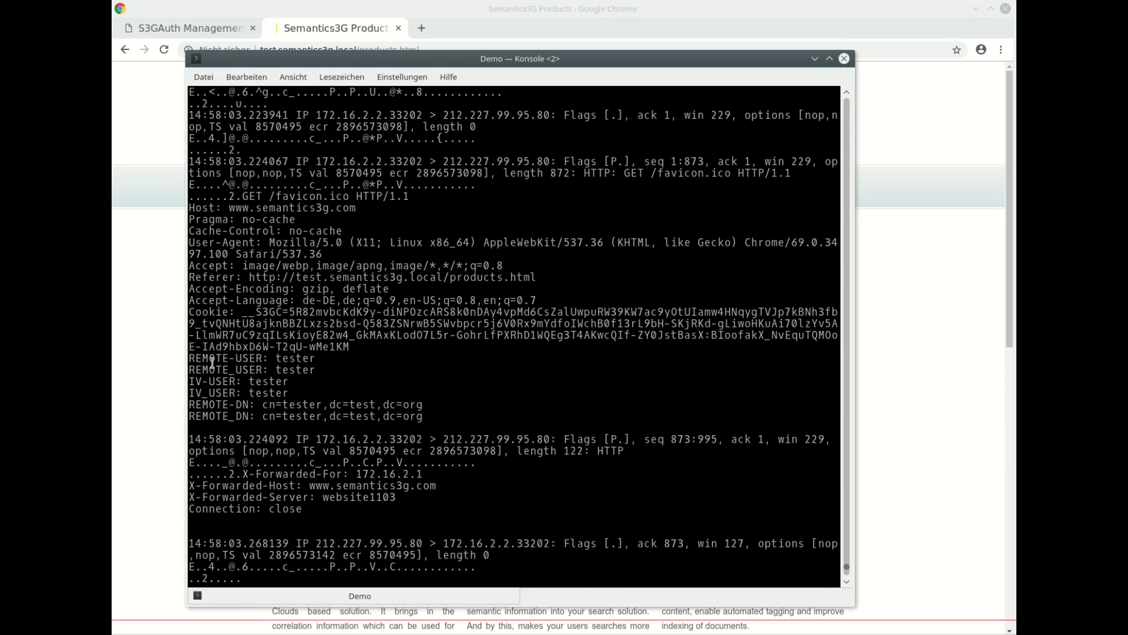
- Highlight the REMOTE-USER, IV-USER and REMOTE-DN tester header lines, then return to the S3GAuth Management websites list
drag(195, 358, 425, 415)
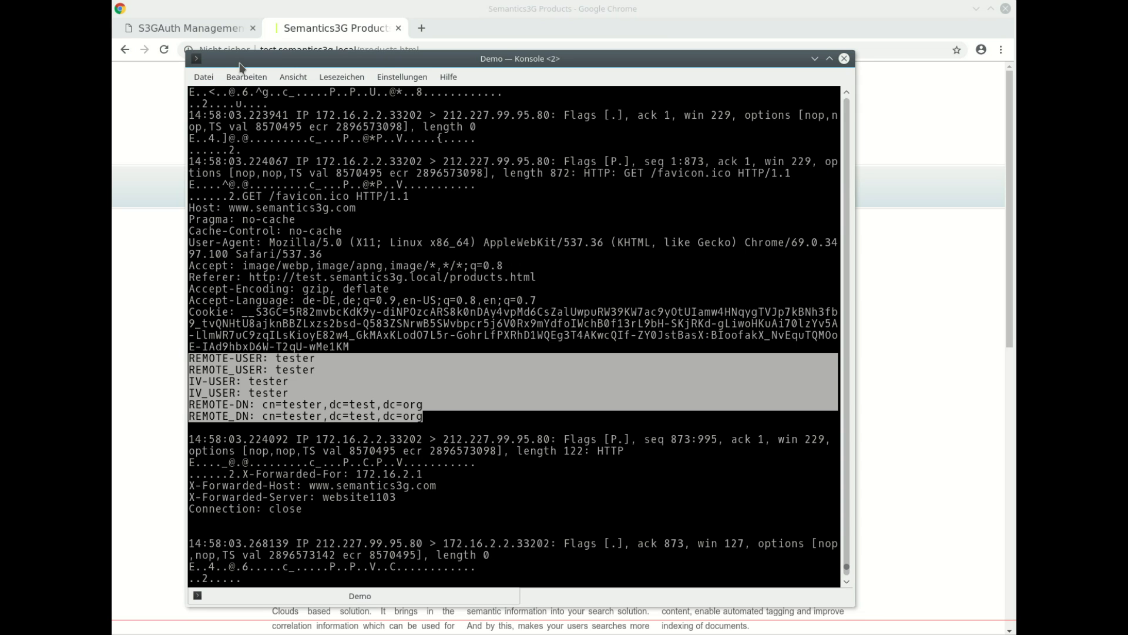
click(207, 29)
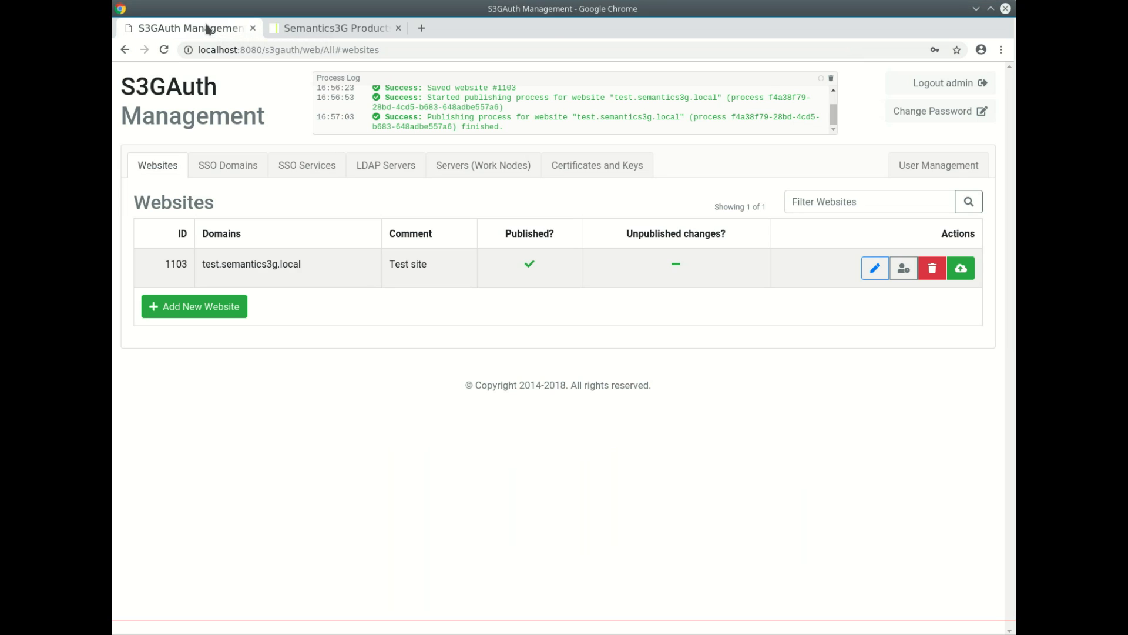